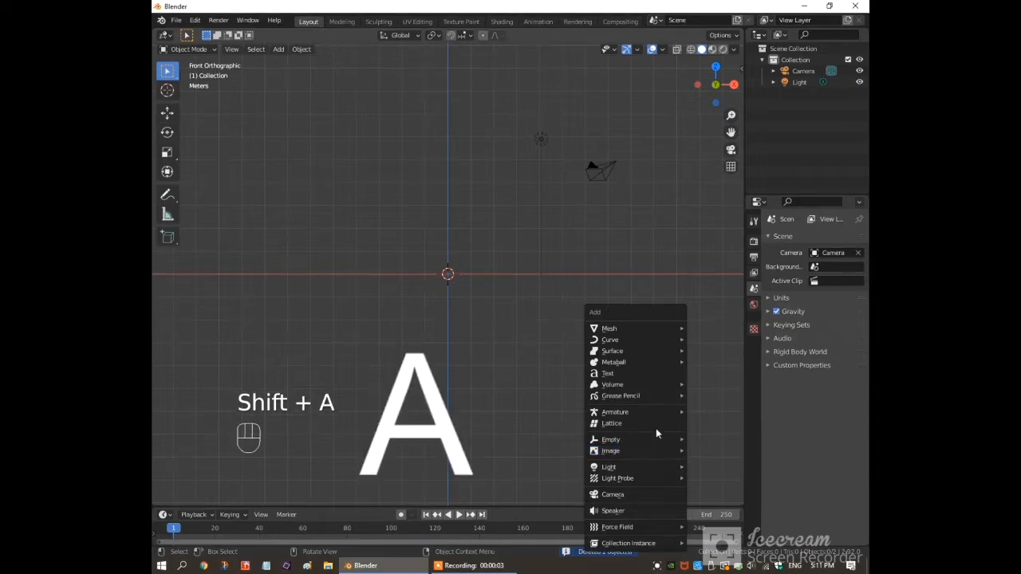
# Step: Add a mesh plane at the origin and rotate it 90° about the X axis
pyautogui.moveTo(630, 328)
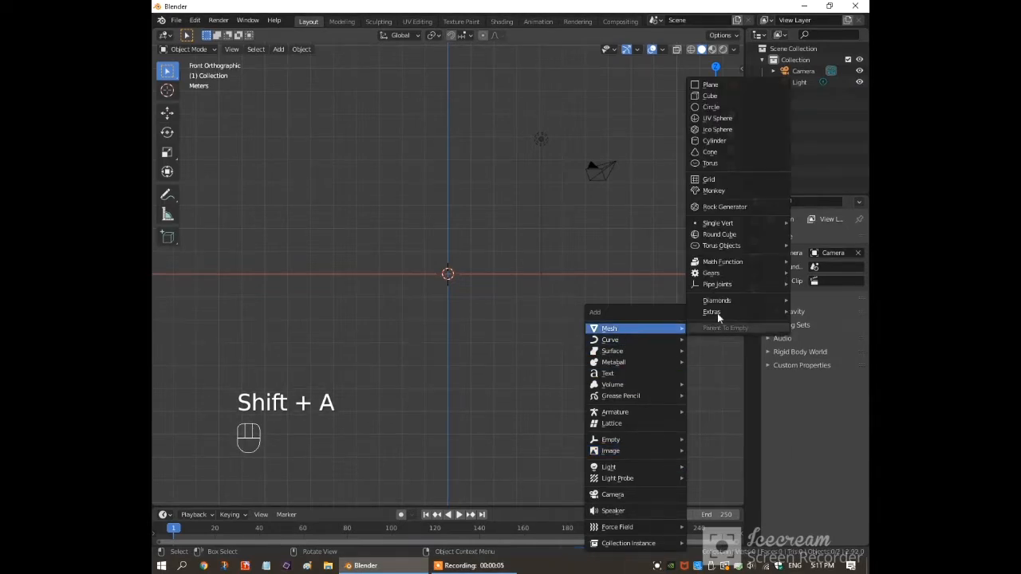
pyautogui.click(732, 86)
pyautogui.press('r')
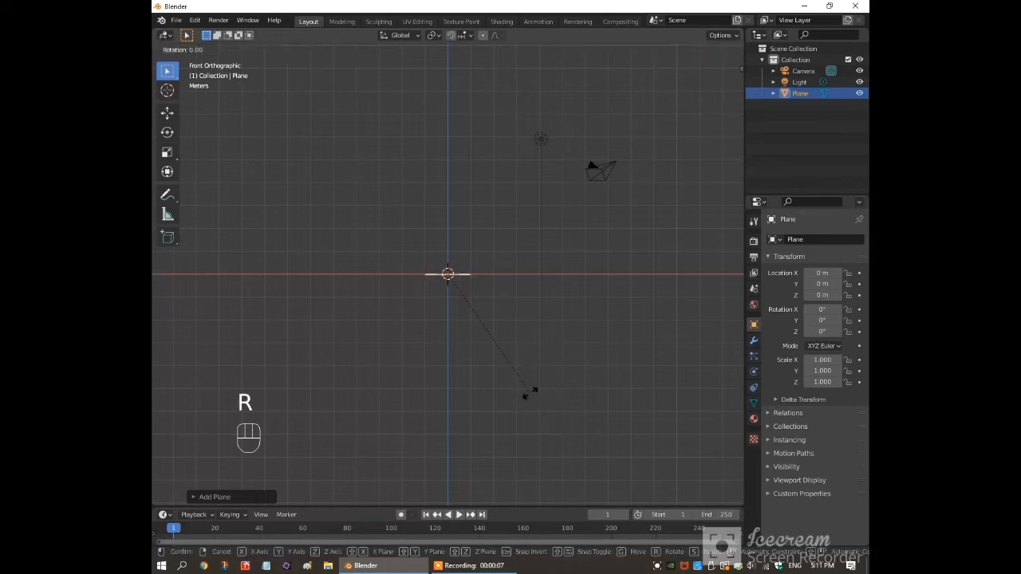
pyautogui.press('x')
pyautogui.press('9')
pyautogui.press('0')
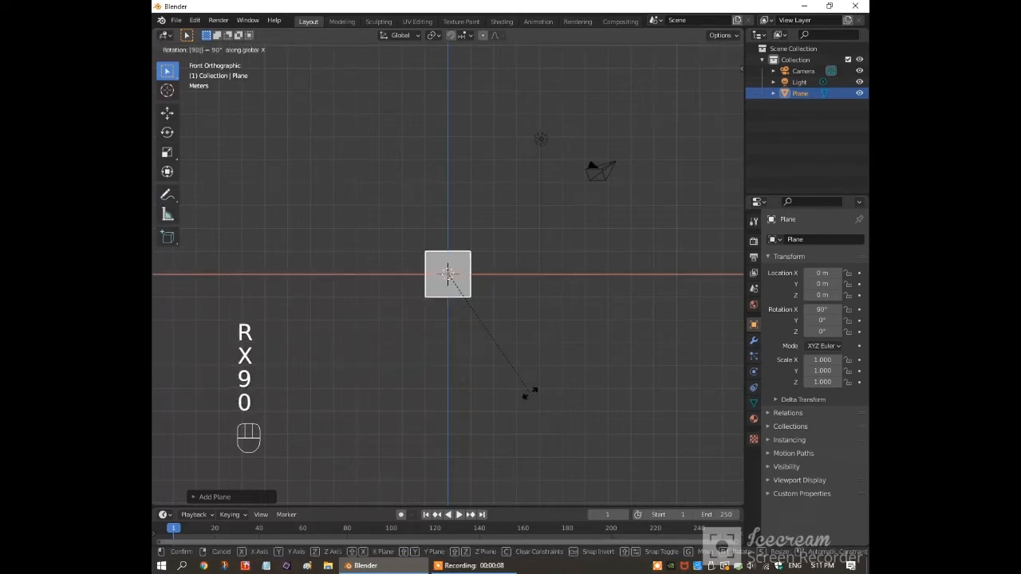
pyautogui.press('Return')
# Step: Enter Edit Mode on the plane and add a Mirror modifier on the X axis
pyautogui.scroll(4, 529, 393)
pyautogui.press('Tab')
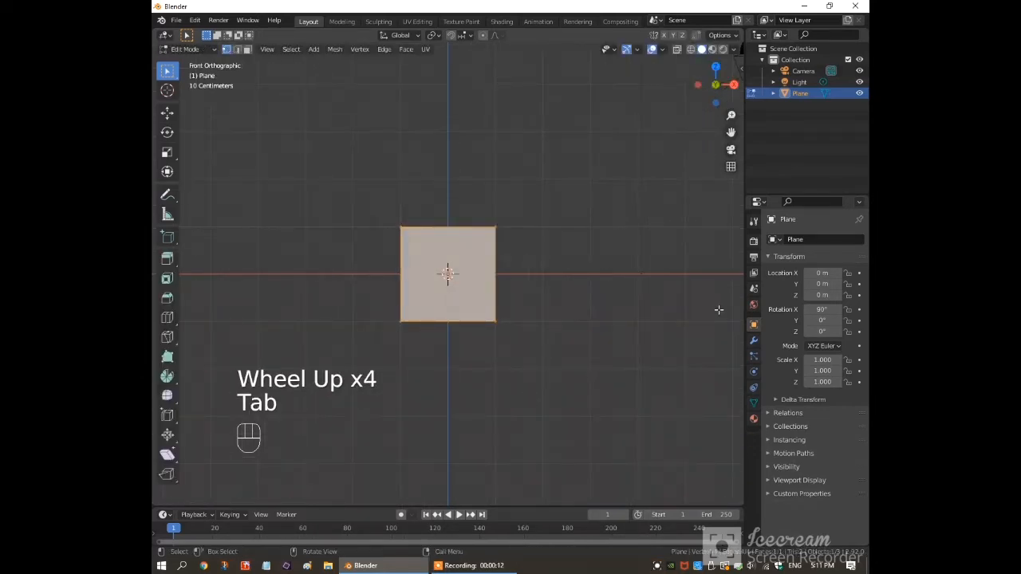
pyautogui.click(739, 307)
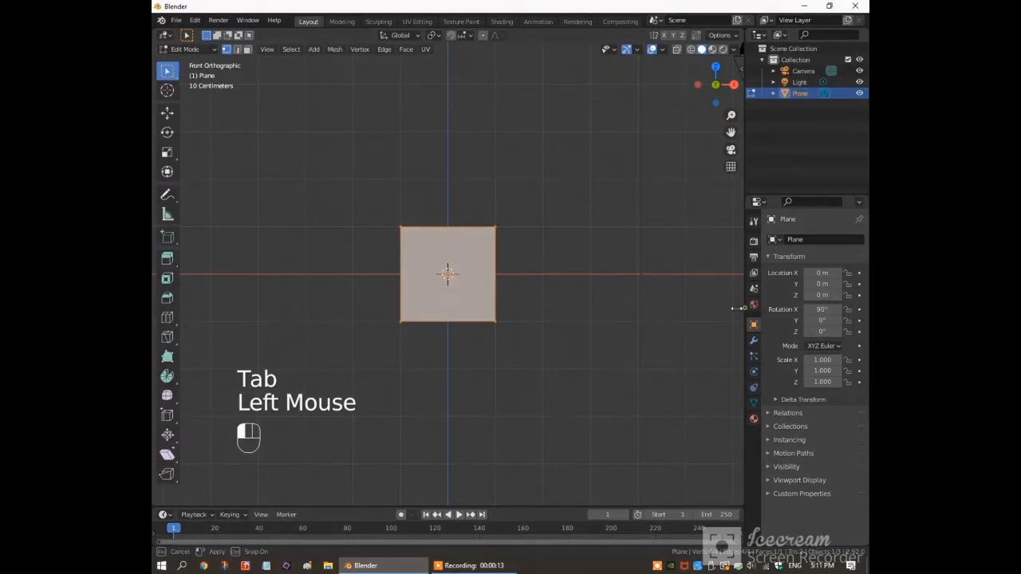
pyautogui.moveTo(739, 308); pyautogui.dragTo(617, 308)
pyautogui.click(627, 340)
pyautogui.click(687, 240)
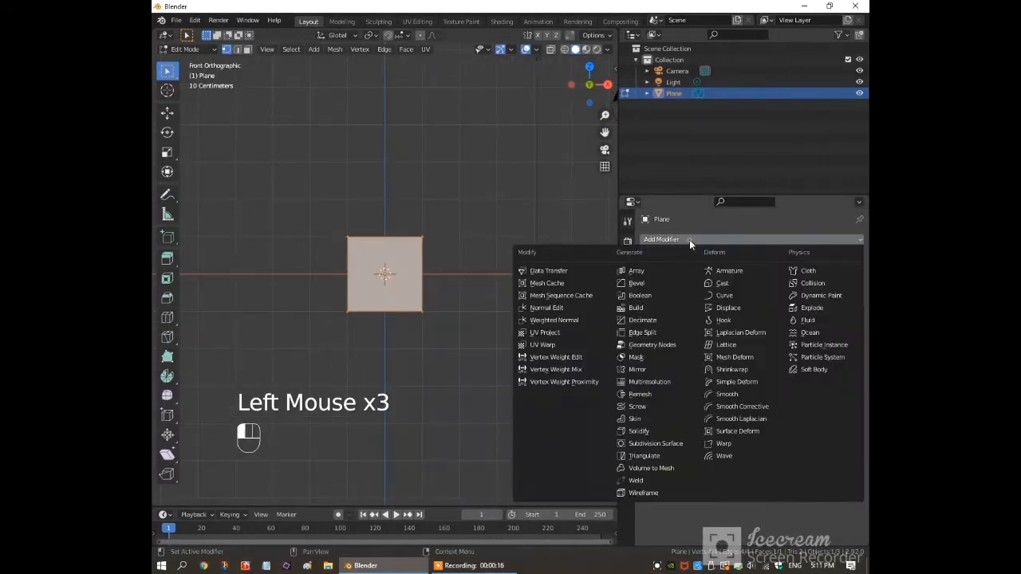
pyautogui.click(636, 369)
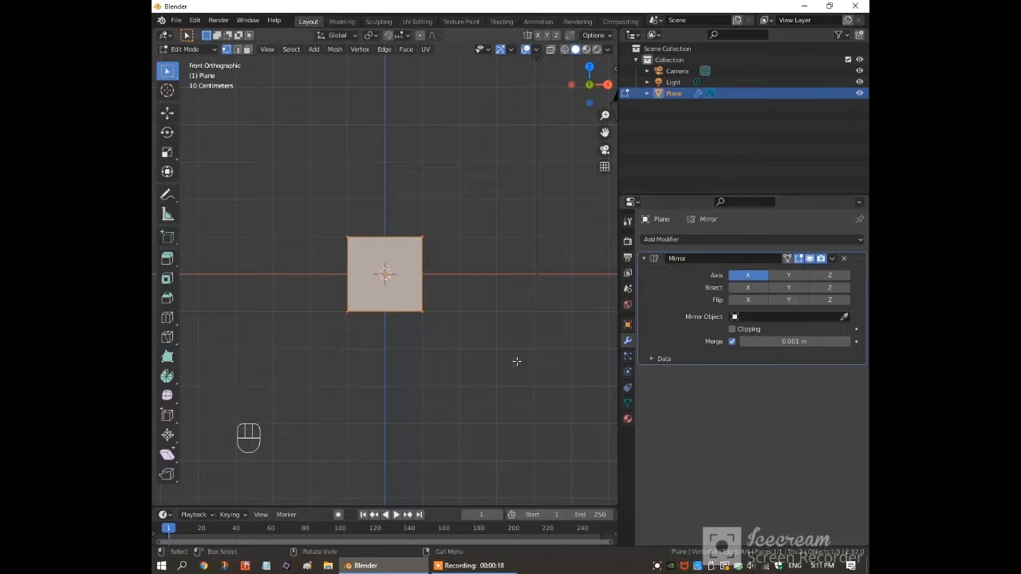
# Step: Move the plane's mesh about 1.7 m along X, away from the centre
pyautogui.press('g')
pyautogui.press('x')
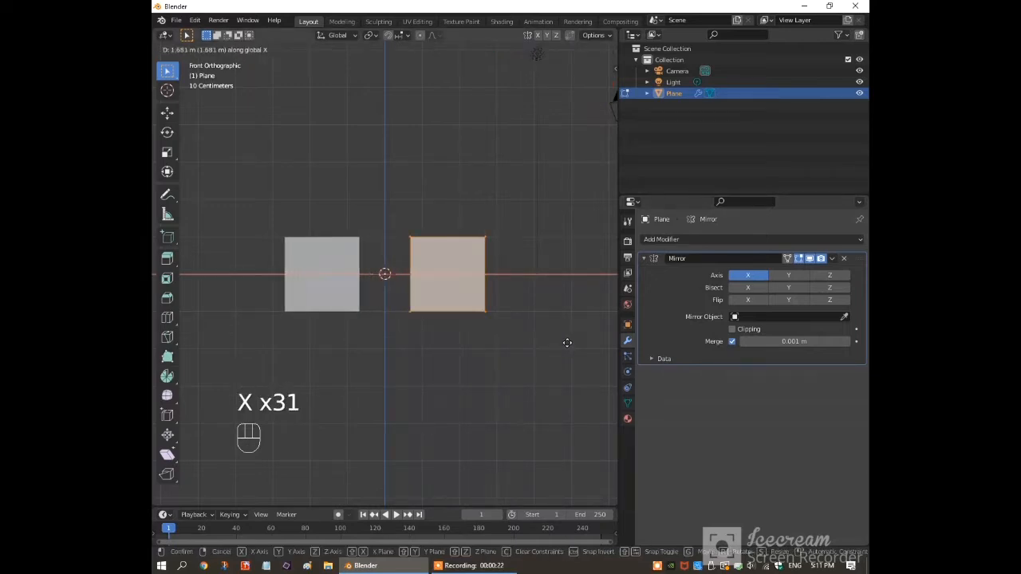
pyautogui.click(567, 342)
# Step: Scale the plane's mesh to about 1.3 times its width along X and shift it slightly farther outward
pyautogui.press('s')
pyautogui.press('x')
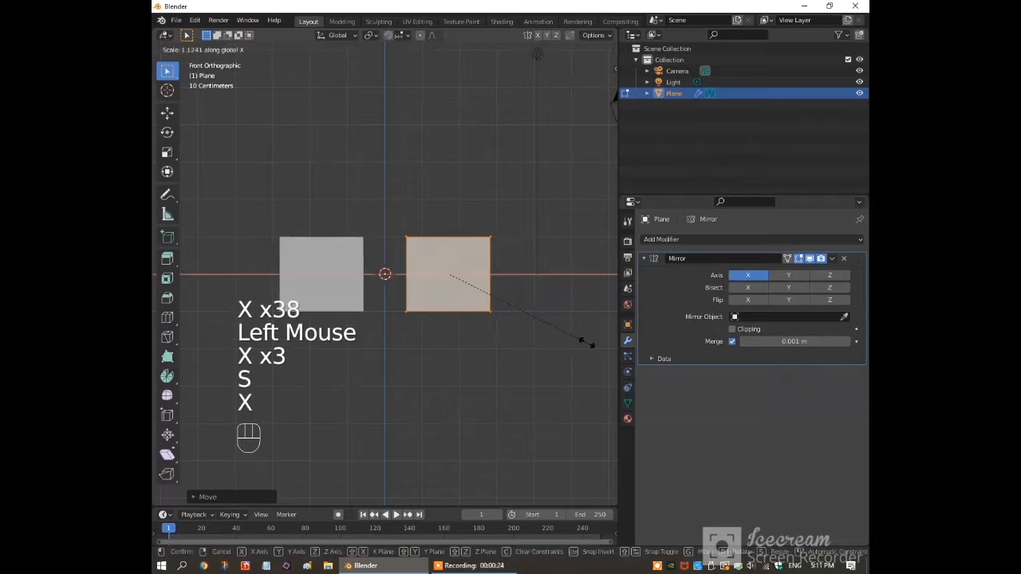
pyautogui.click(609, 342)
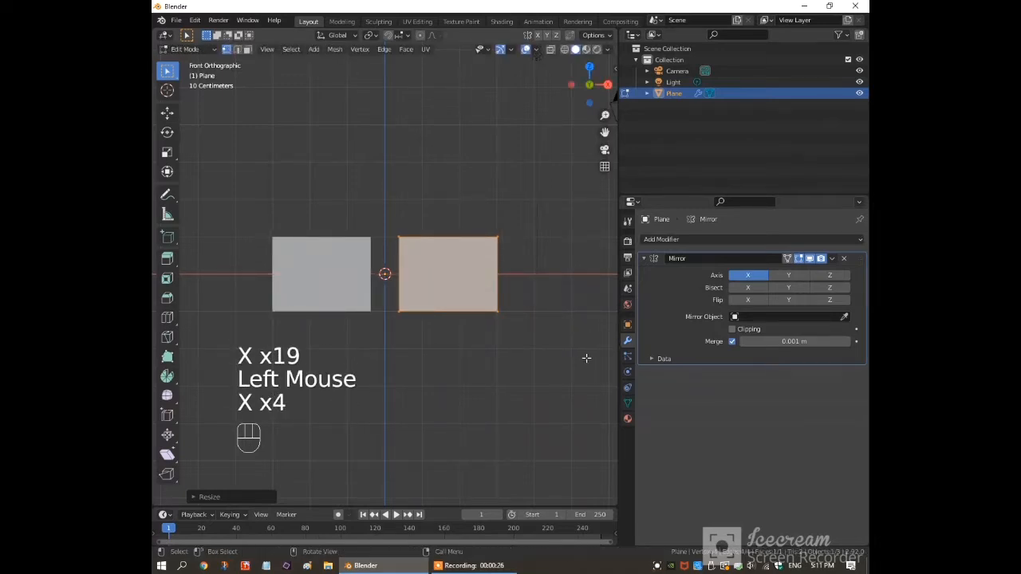
pyautogui.press('g')
pyautogui.press('x')
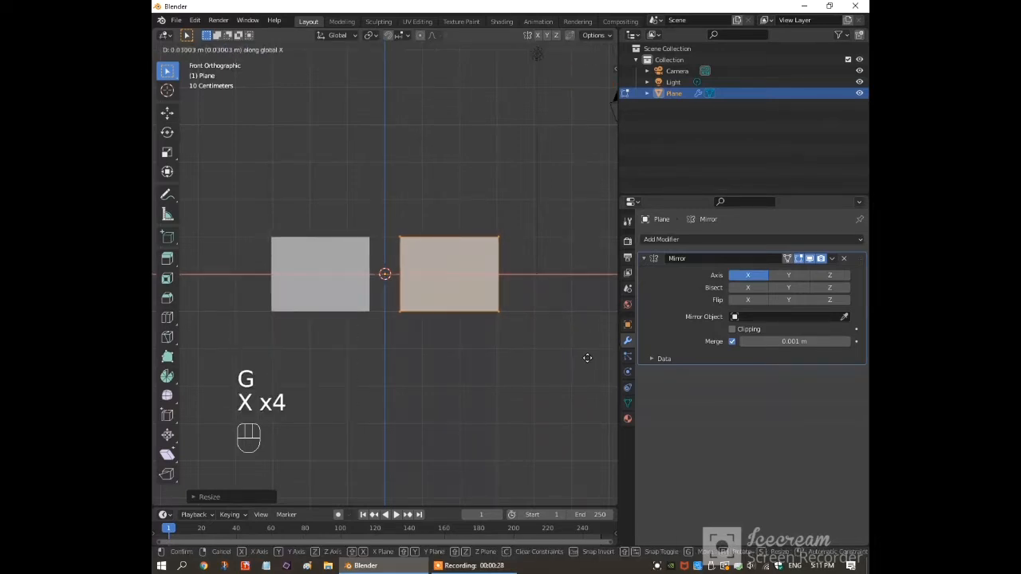
pyautogui.click(588, 356)
# Step: Divide the plane with four evenly spaced vertical loop cuts
pyautogui.press('ctrl')
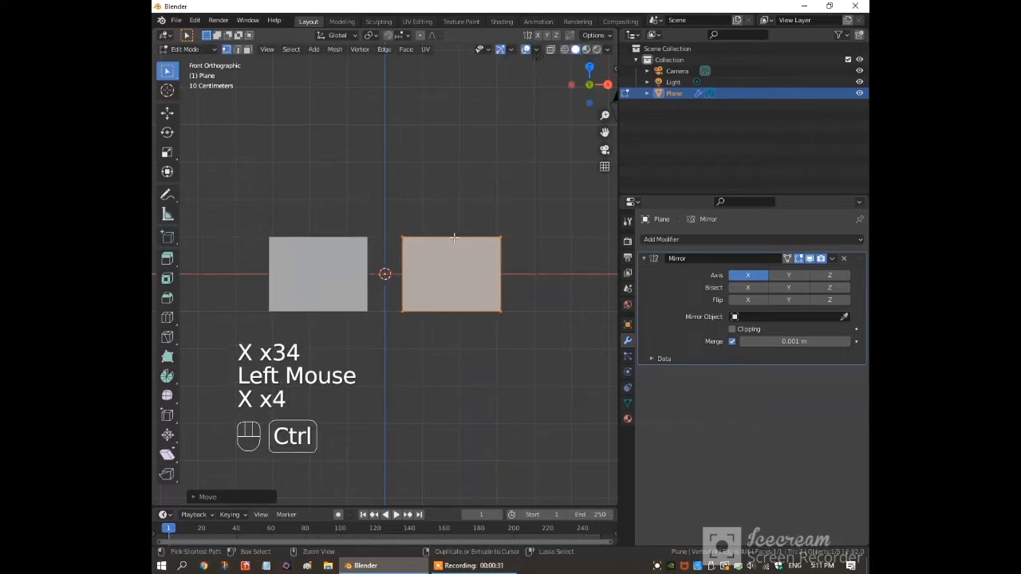
pyautogui.hotkey('ctrl', 'r')
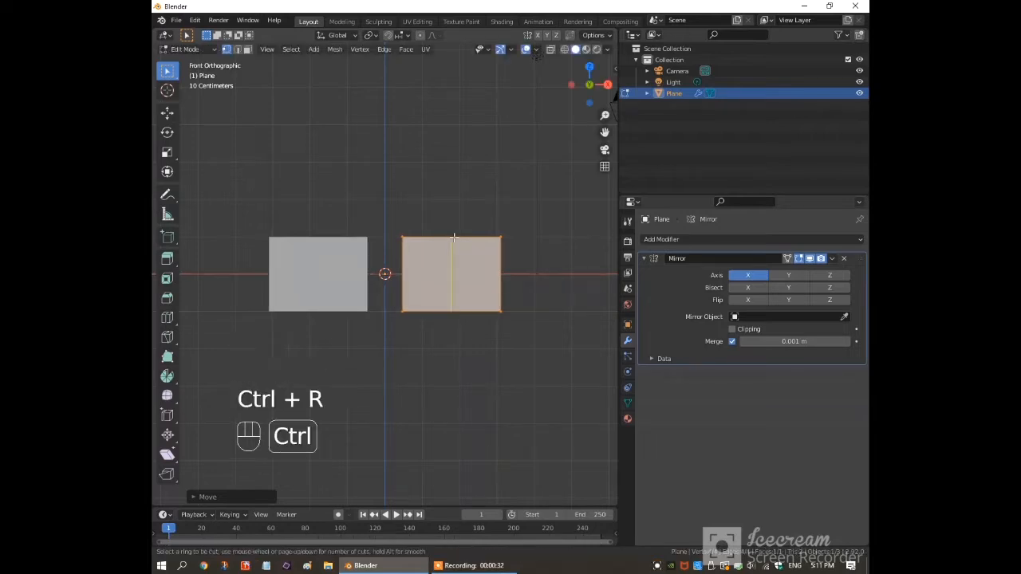
pyautogui.scroll(2, 453, 237)
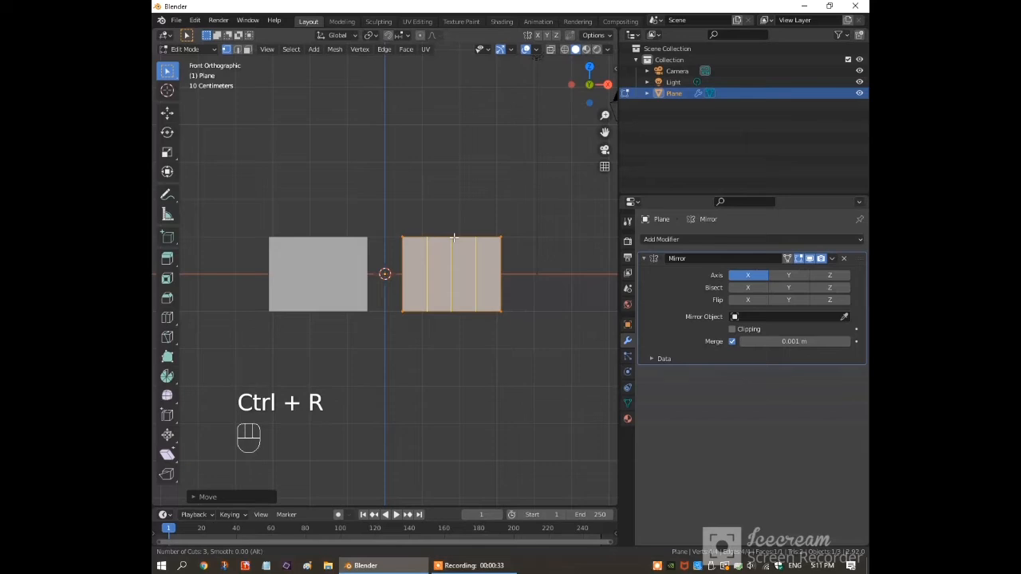
pyautogui.scroll(1, 453, 236)
pyautogui.click(453, 237)
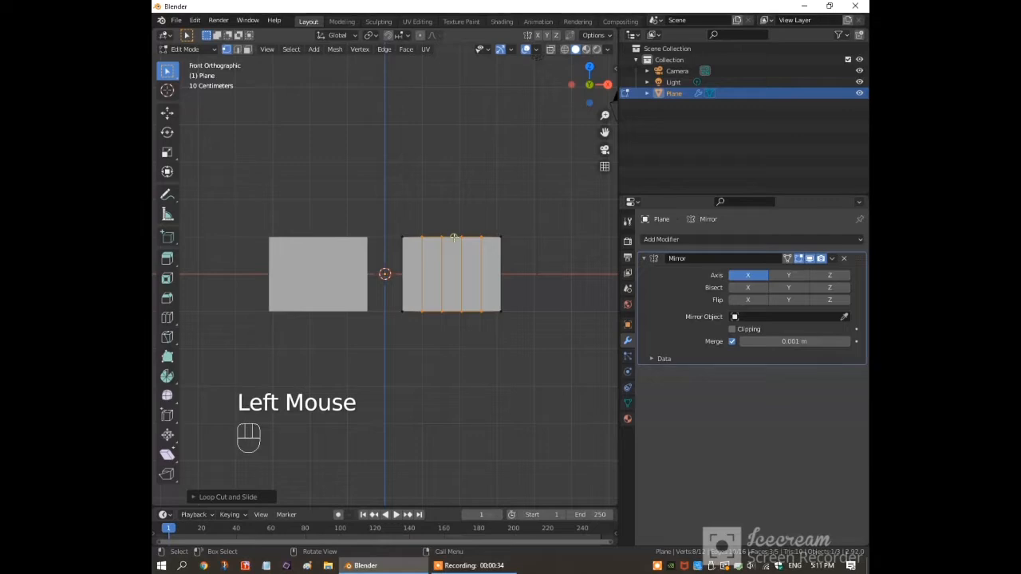
# Step: Divide the plane with three evenly spaced horizontal loop cuts
pyautogui.press('ctrl')
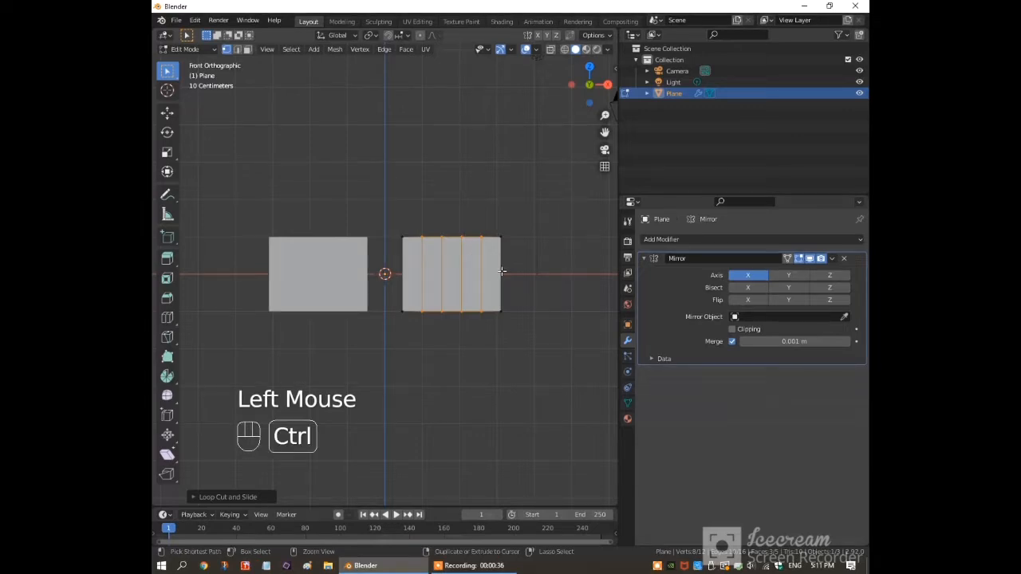
pyautogui.hotkey('ctrl', 'r')
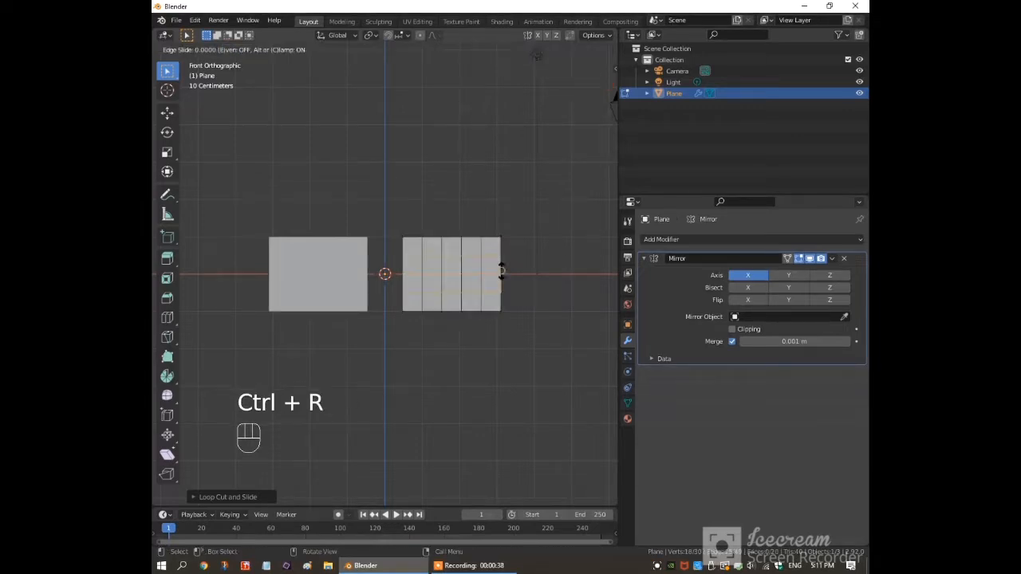
pyautogui.click(501, 271)
# Step: Add one more horizontal loop cut in the second row from the top, slid slightly toward the middle line
pyautogui.press('ctrl')
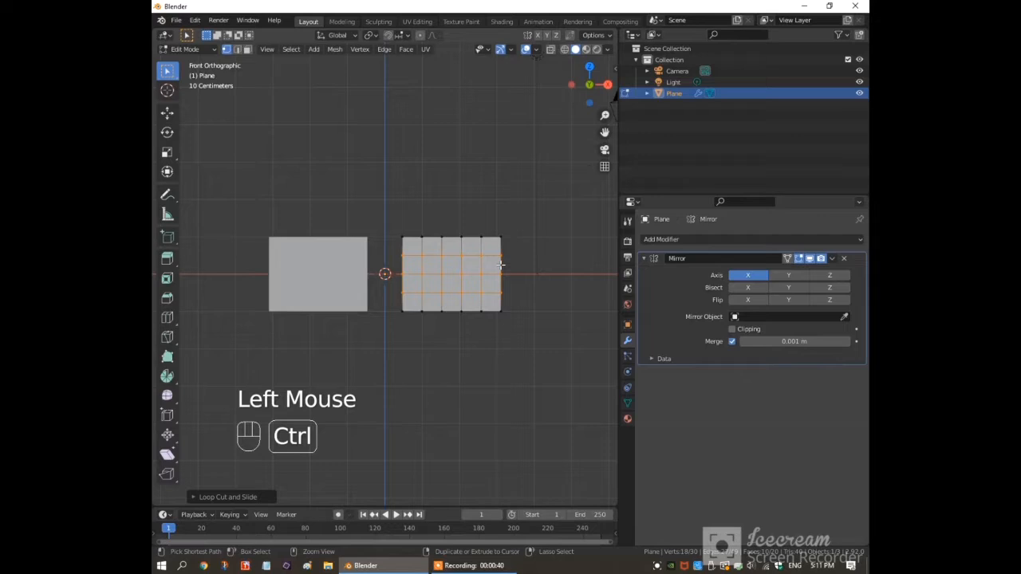
pyautogui.hotkey('ctrl', 'r')
pyautogui.click(501, 265)
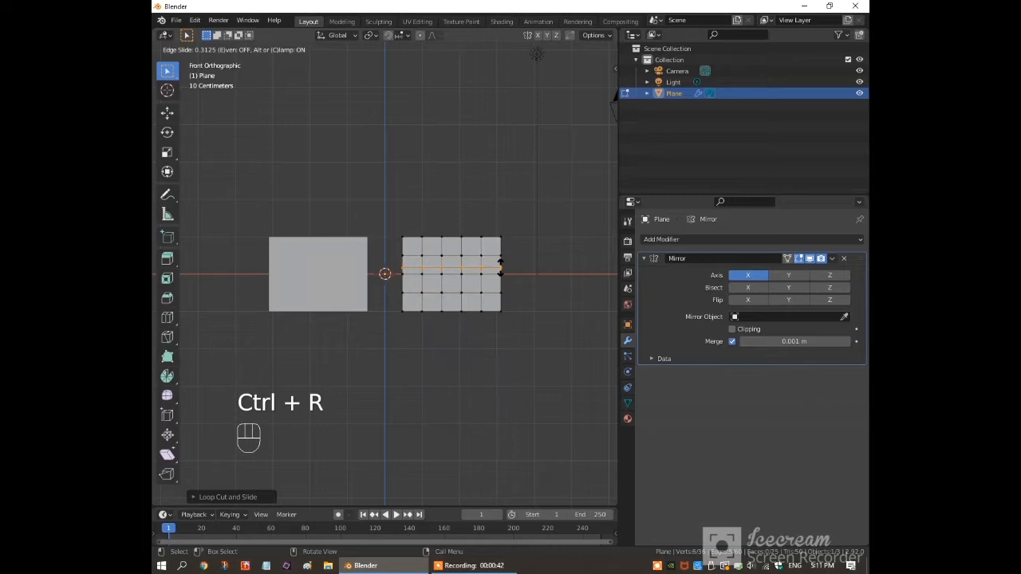
pyautogui.click(500, 266)
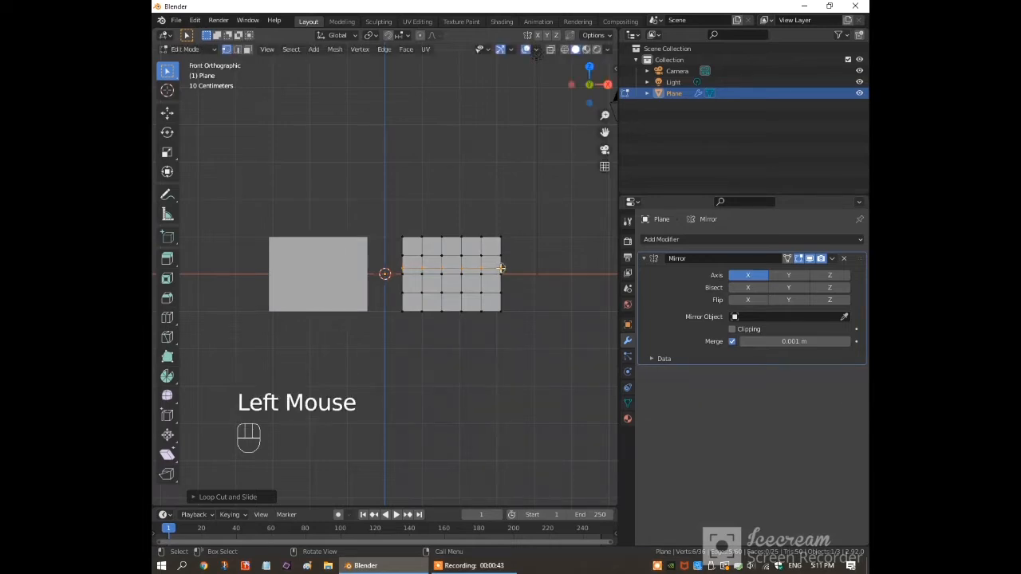
# Step: Extrude the short outer edge in the second row from the top about 0.3 m outward along X
pyautogui.click(500, 267)
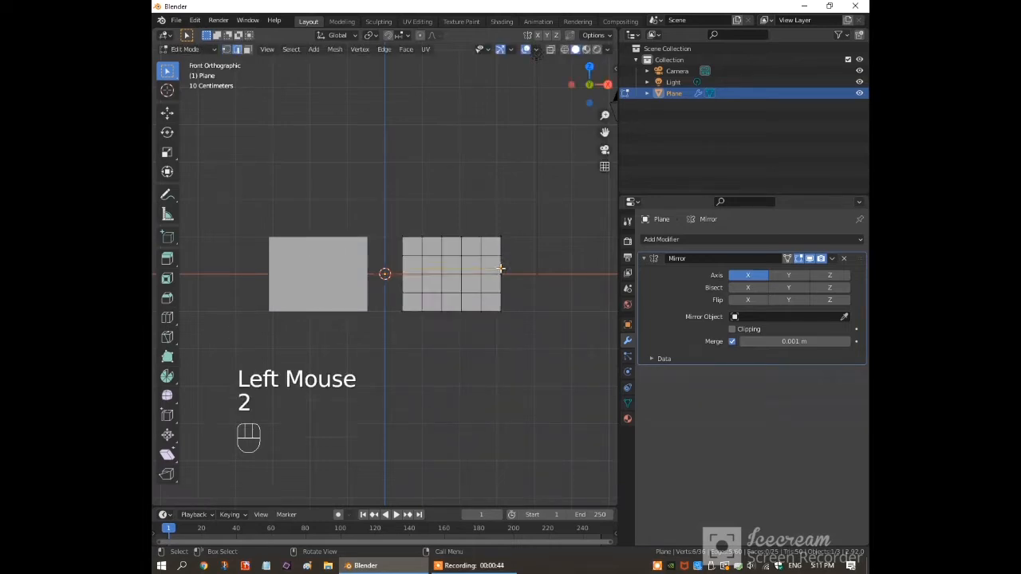
pyautogui.click(499, 264)
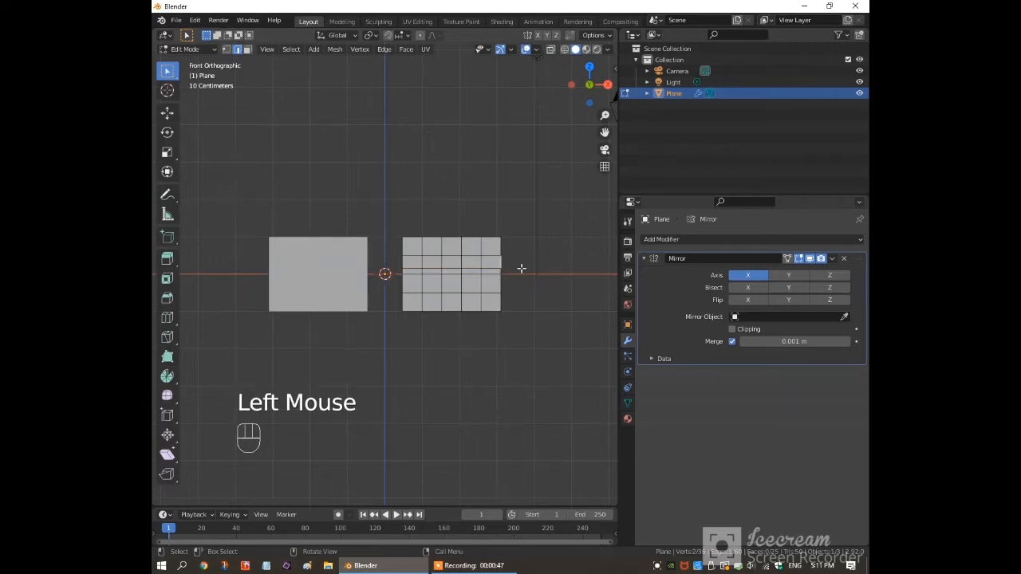
pyautogui.press('e')
pyautogui.press('x')
pyautogui.press('x')
pyautogui.press('x')
pyautogui.press('x')
pyautogui.press('x')
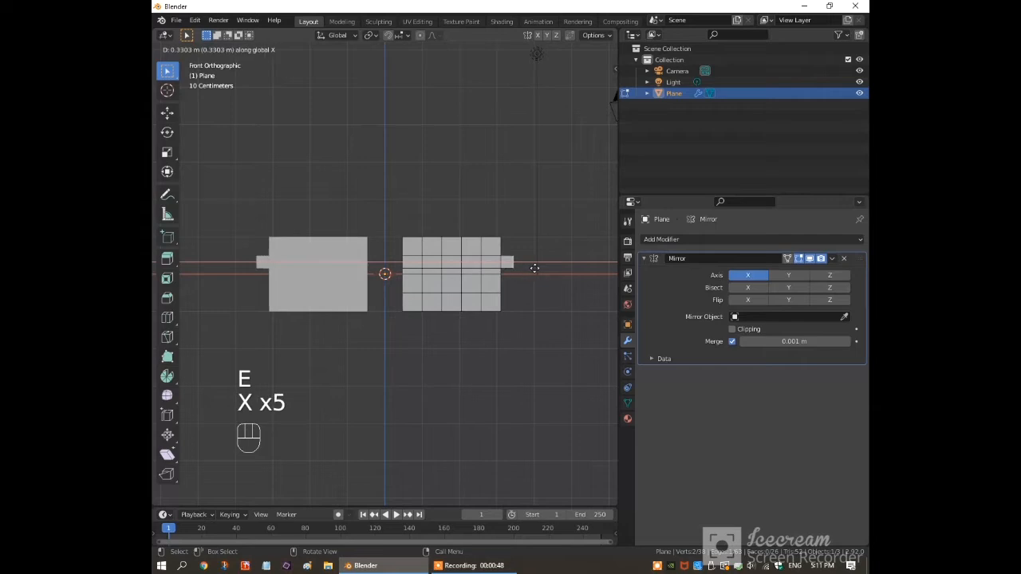
pyautogui.press('x')
pyautogui.press('x')
pyautogui.press('x')
pyautogui.press('x')
pyautogui.press('x')
pyautogui.press('x')
pyautogui.press('x')
pyautogui.press('x')
pyautogui.press('x')
pyautogui.press('x')
pyautogui.press('x')
pyautogui.press('x')
pyautogui.press('x')
pyautogui.press('x')
pyautogui.press('x')
pyautogui.press('x')
pyautogui.press('x')
pyautogui.press('x')
pyautogui.press('x')
pyautogui.press('x')
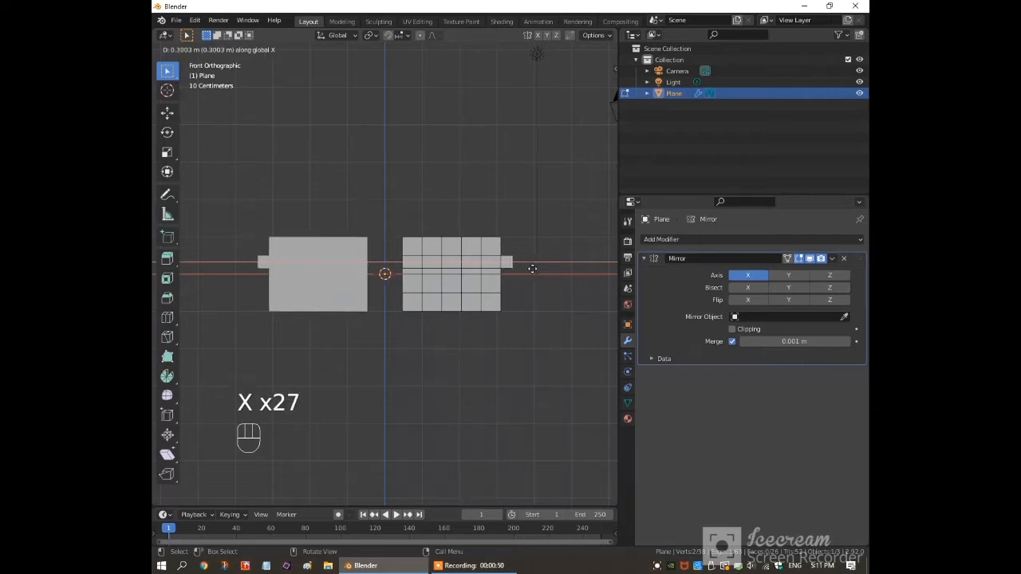
pyautogui.press('x')
pyautogui.press('x')
pyautogui.click(532, 269)
pyautogui.press('x')
pyautogui.press('x')
pyautogui.press('x')
# Step: In right view, extrude the tab's end edge about 4.2 m along Y, and extrude a downward-sloping tip about 1.5 m long from it
pyautogui.press('KP_3')
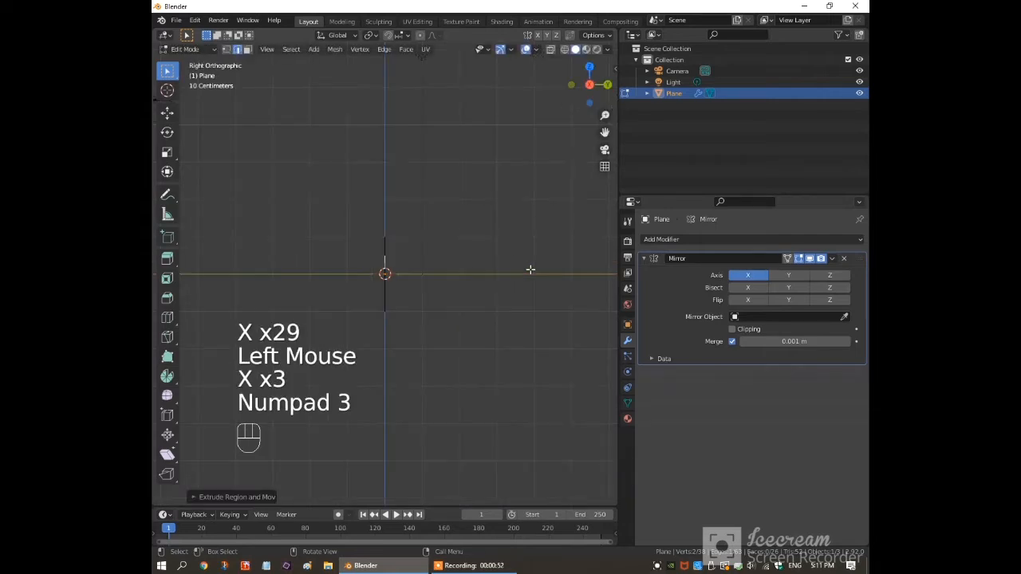
pyautogui.moveTo(604, 131); pyautogui.dragTo(475, 137)
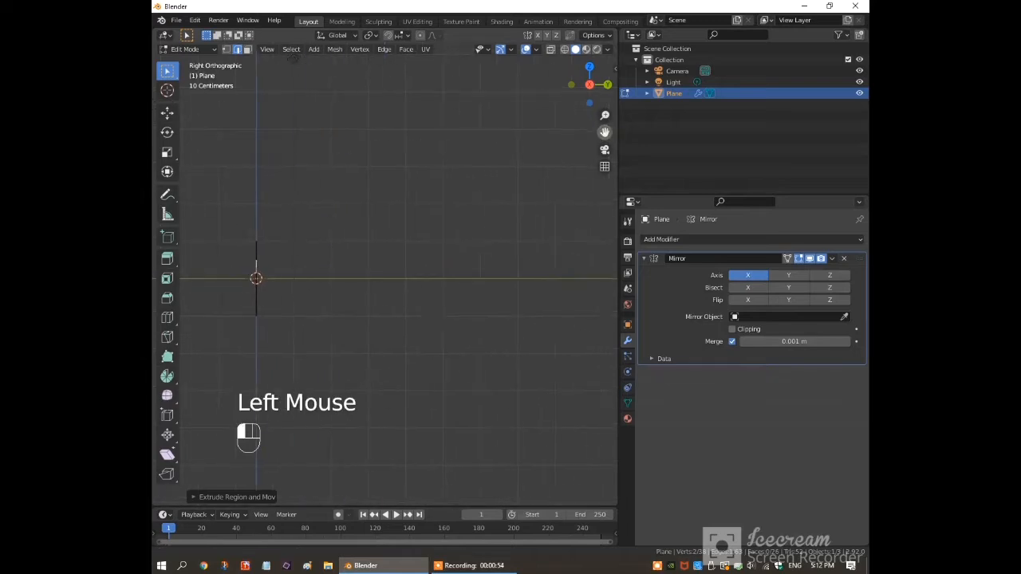
pyautogui.press('e')
pyautogui.press('y')
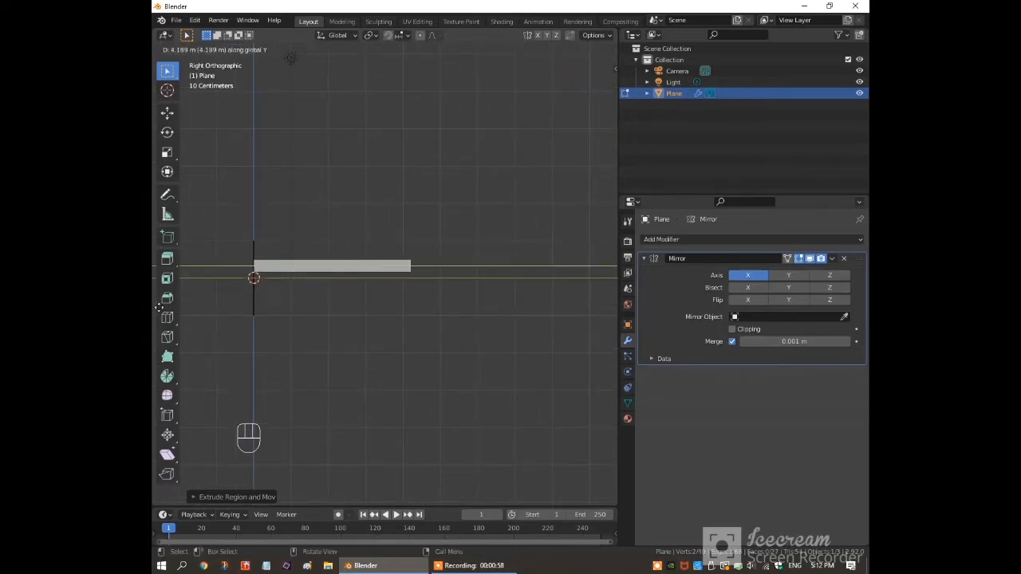
pyautogui.click(157, 312)
pyautogui.press('e')
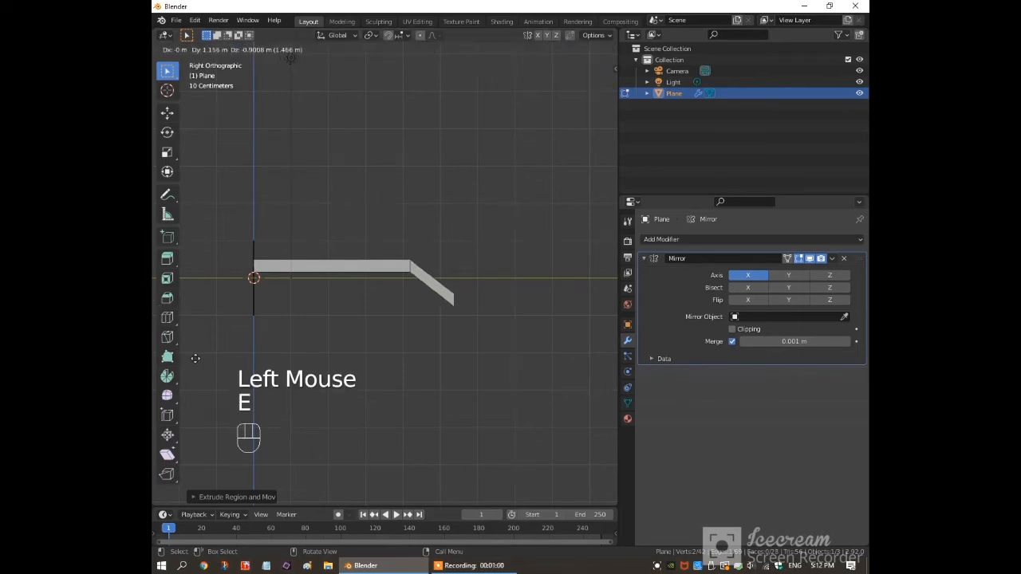
pyautogui.click(201, 363)
# Step: In front view, select the two lowest edges on the lens's inner side and rotate them about -8°
pyautogui.press('KP_1')
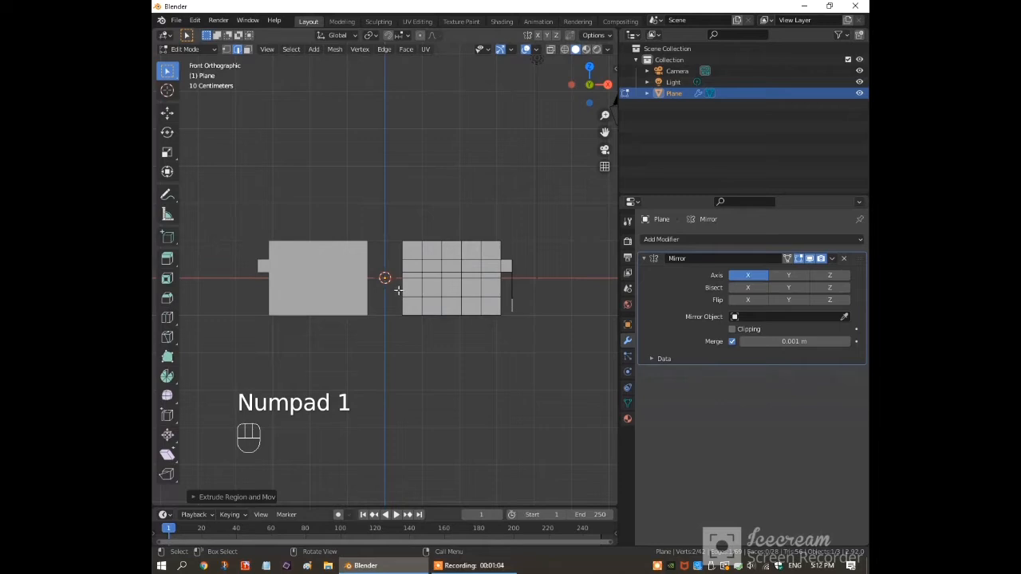
pyautogui.click(397, 292)
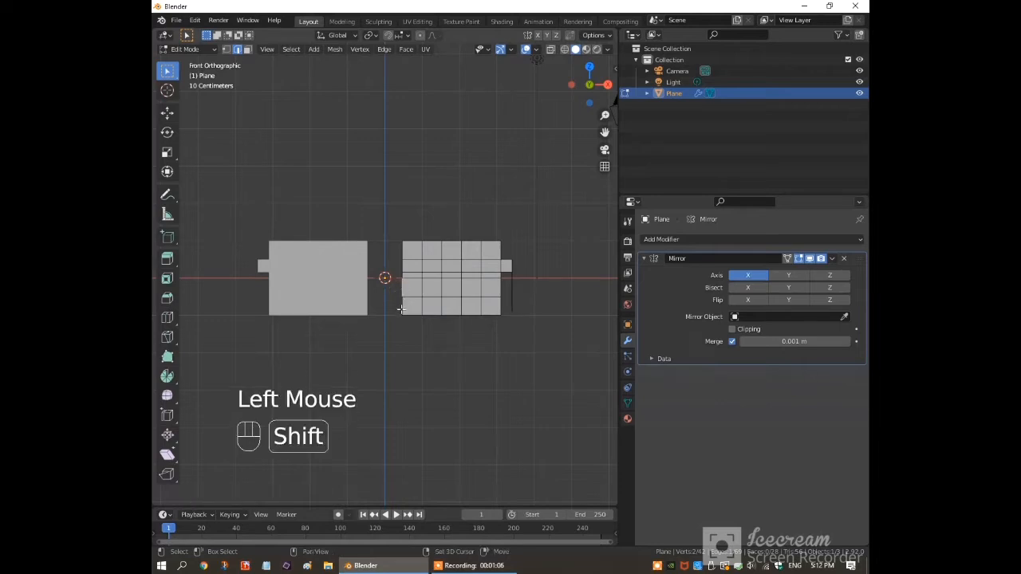
pyautogui.keyDown('shift'); pyautogui.click(403, 314); pyautogui.keyUp('shift')
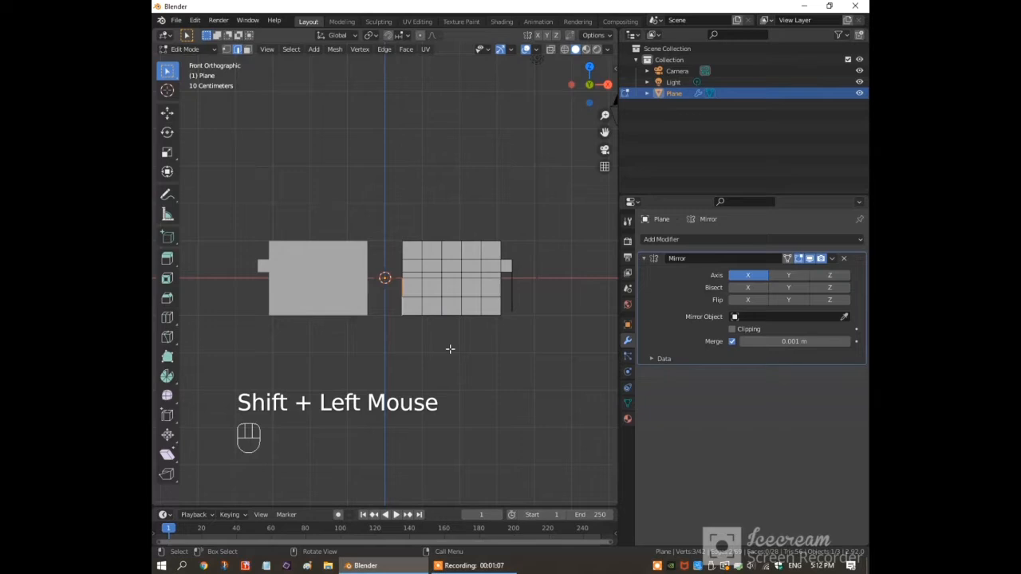
pyautogui.press('r')
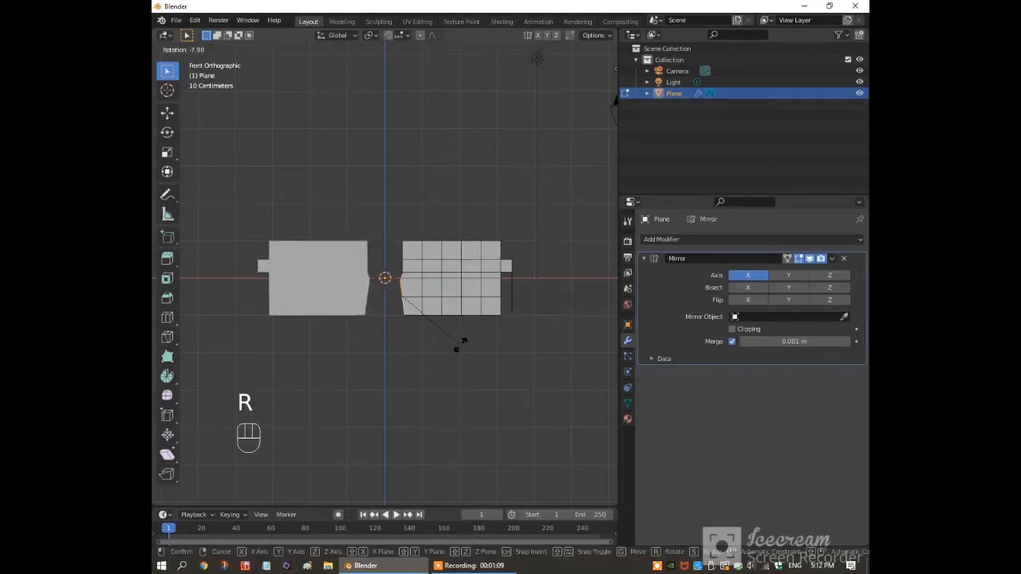
pyautogui.click(460, 344)
# Step: Move the two rotated inner edges about 0.08 m along X into the lens to taper its lower part
pyautogui.press('g')
pyautogui.press('x')
pyautogui.press('x')
pyautogui.press('x')
pyautogui.press('x')
pyautogui.press('x')
pyautogui.press('x')
pyautogui.press('x')
pyautogui.press('x')
pyautogui.press('x')
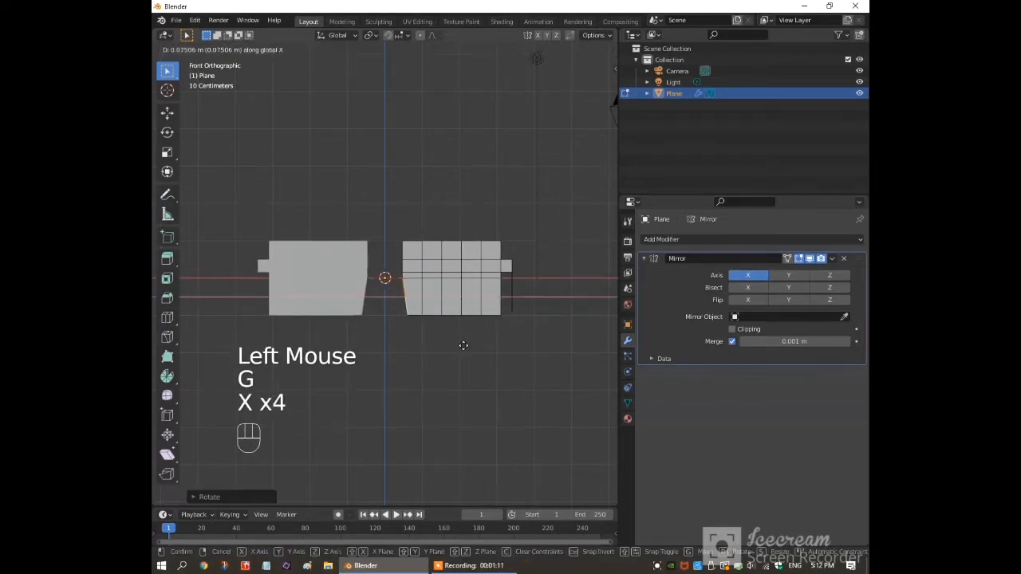
pyautogui.click(462, 346)
pyautogui.press('x')
pyautogui.press('x')
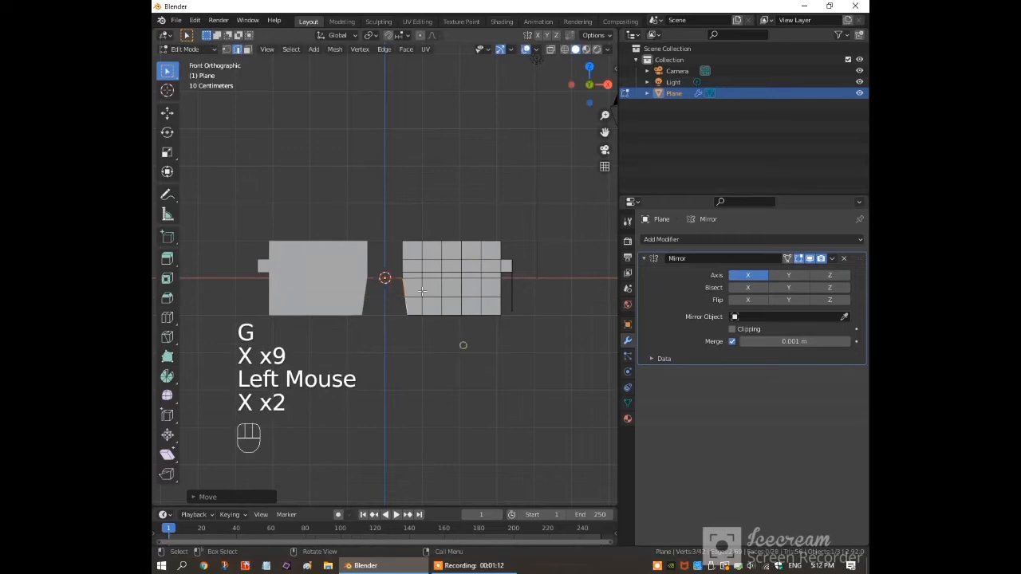
# Step: Select the two lowest edges on the lens's outer side and rotate them about 6°
pyautogui.click(501, 286)
pyautogui.keyDown('shift'); pyautogui.click(500, 307); pyautogui.keyUp('shift')
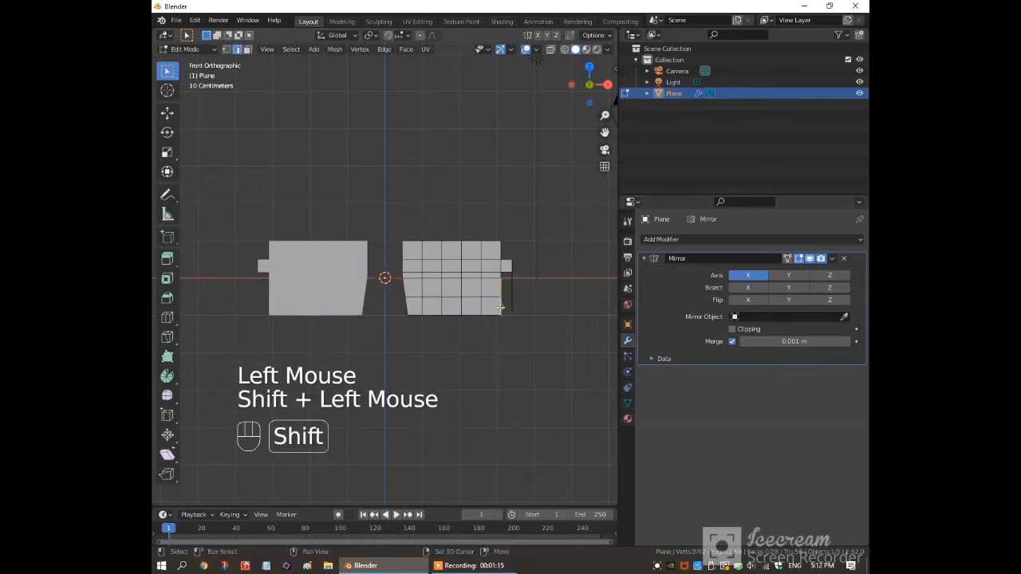
pyautogui.press('r')
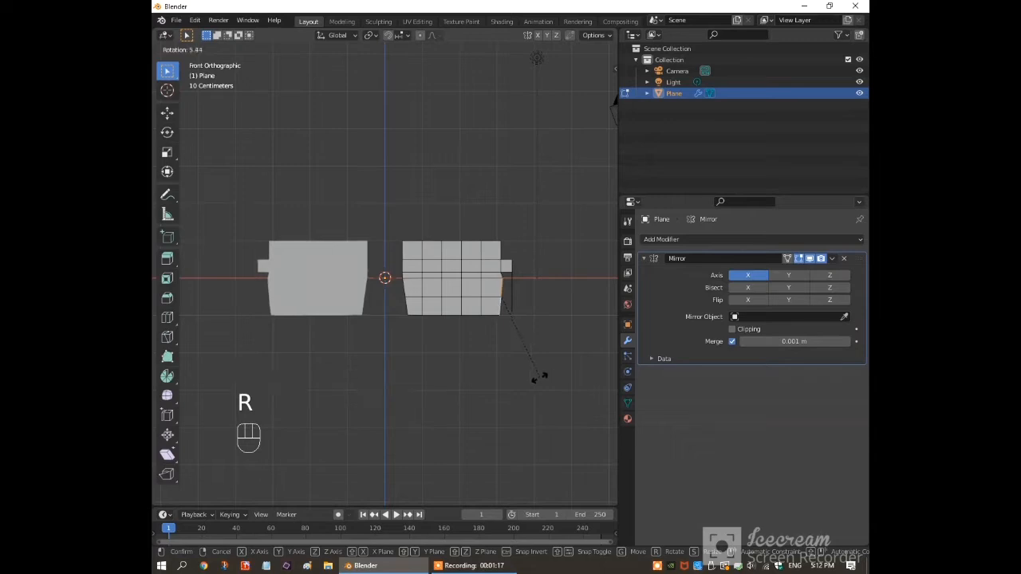
pyautogui.click(534, 379)
# Step: Move the two rotated outer edges about 0.06 m along X into the lens to taper that side
pyautogui.press('g')
pyautogui.press('x')
pyautogui.press('x')
pyautogui.press('x')
pyautogui.press('x')
pyautogui.press('x')
pyautogui.press('x')
pyautogui.press('x')
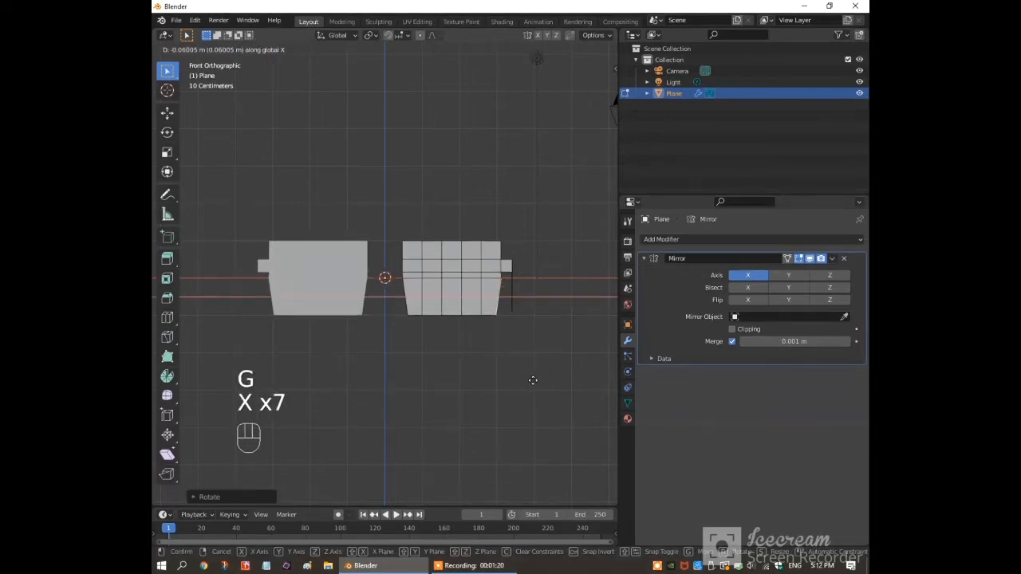
pyautogui.press('x')
pyautogui.press('x')
pyautogui.press('x')
pyautogui.press('x')
pyautogui.press('x')
pyautogui.press('x')
pyautogui.press('x')
pyautogui.press('x')
pyautogui.press('x')
pyautogui.press('x')
pyautogui.press('x')
pyautogui.press('x')
pyautogui.press('x')
pyautogui.press('x')
pyautogui.press('x')
pyautogui.press('x')
pyautogui.press('x')
pyautogui.press('x')
pyautogui.press('x')
pyautogui.press('x')
pyautogui.click(533, 380)
pyautogui.press('x')
pyautogui.press('x')
pyautogui.press('x')
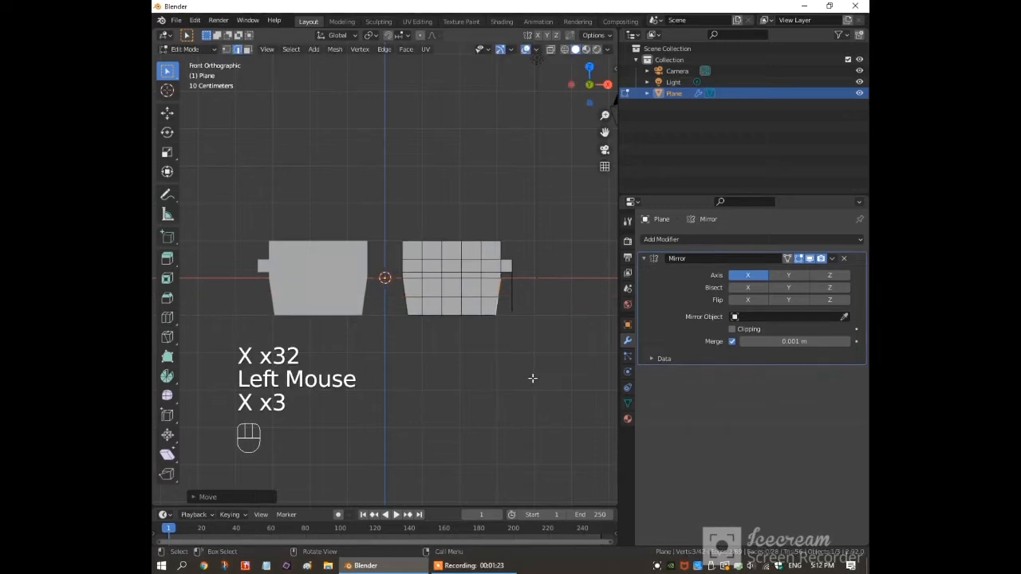
# Step: Select the lens's four corner vertices and scale them slightly inward to soften the corners
pyautogui.press('1')
pyautogui.click(401, 240)
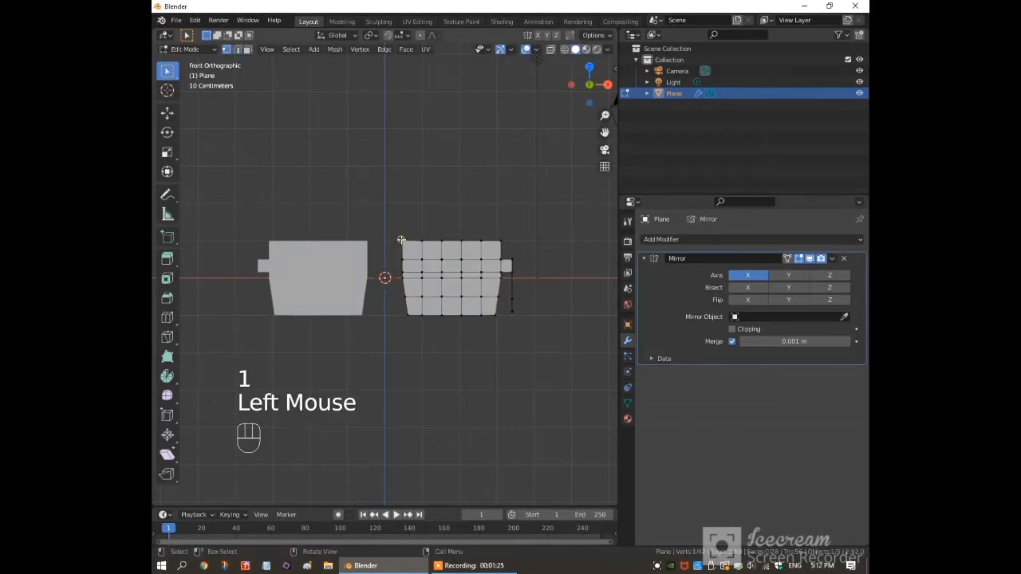
pyautogui.keyDown('shift'); pyautogui.click(499, 246); pyautogui.keyUp('shift')
pyautogui.keyDown('shift'); pyautogui.click(502, 241); pyautogui.keyUp('shift')
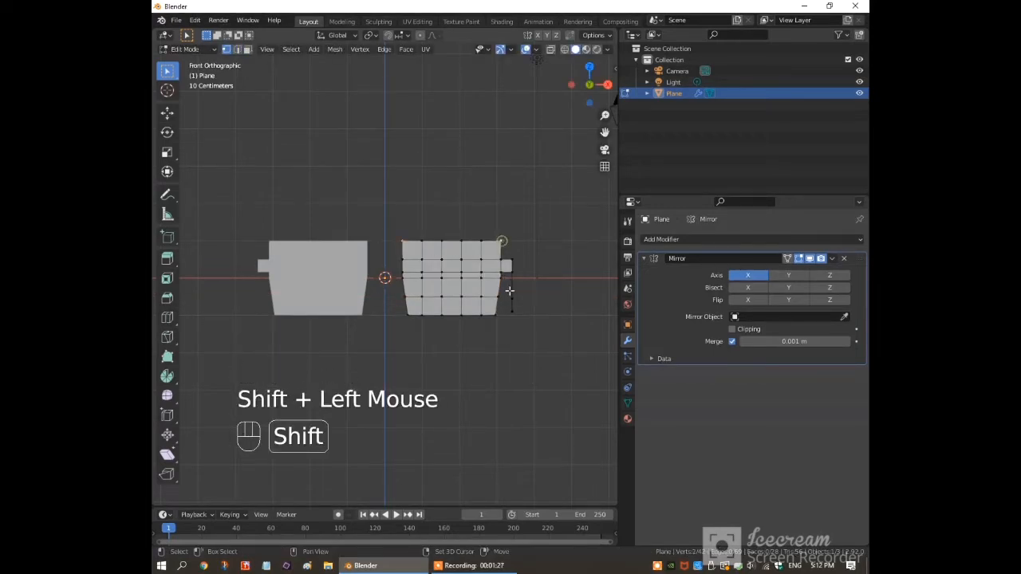
pyautogui.keyDown('shift'); pyautogui.click(494, 316); pyautogui.keyUp('shift')
pyautogui.keyDown('shift'); pyautogui.click(407, 316); pyautogui.keyUp('shift')
pyautogui.press('s')
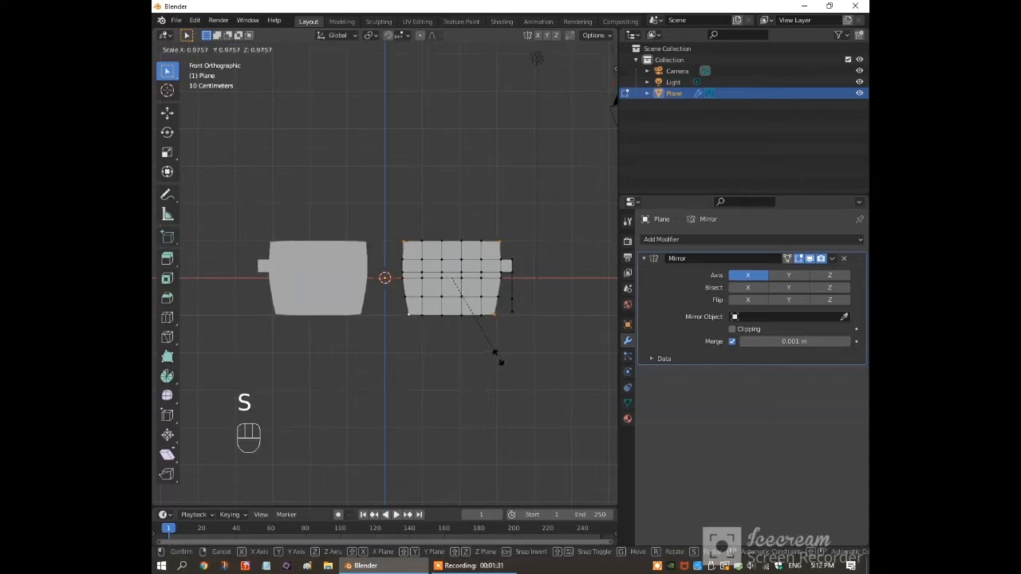
pyautogui.click(496, 356)
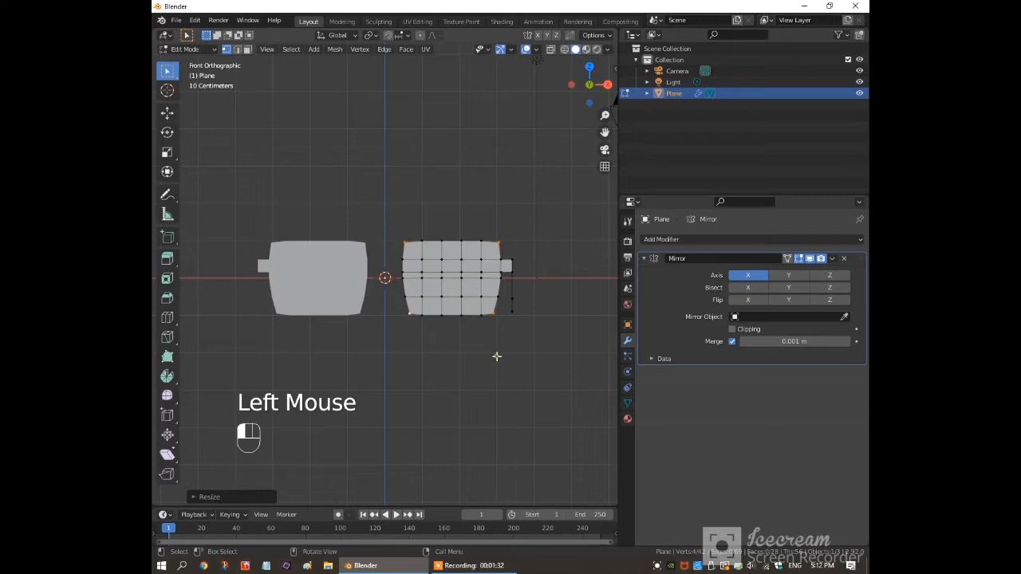
# Step: Add four loop cuts centred in the lens's outermost rows and columns: inner side, top, outer side and bottom
pyautogui.hotkey('ctrl', 'r')
pyautogui.click(414, 241)
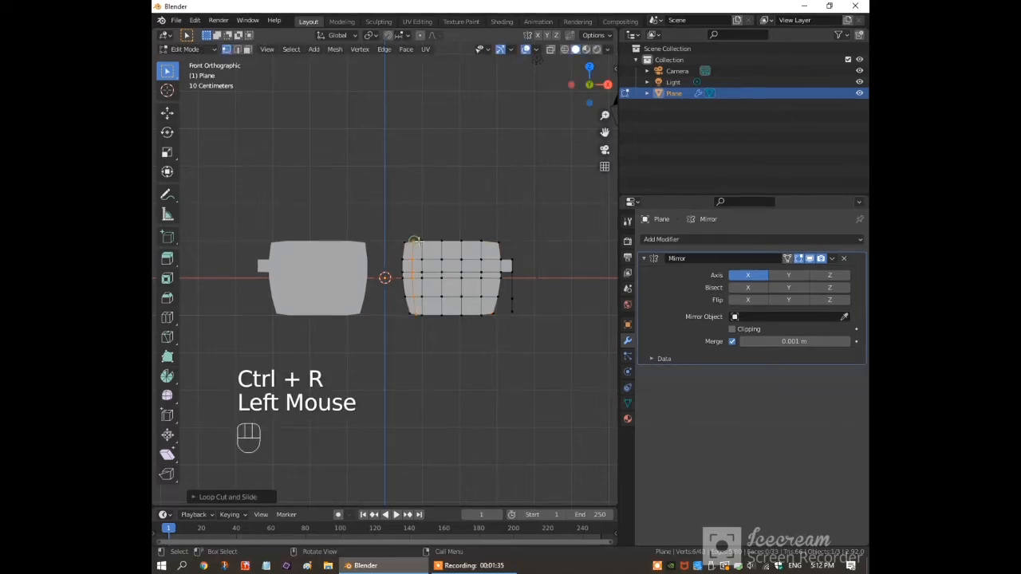
pyautogui.hotkey('ctrl', 'r')
pyautogui.click(500, 252)
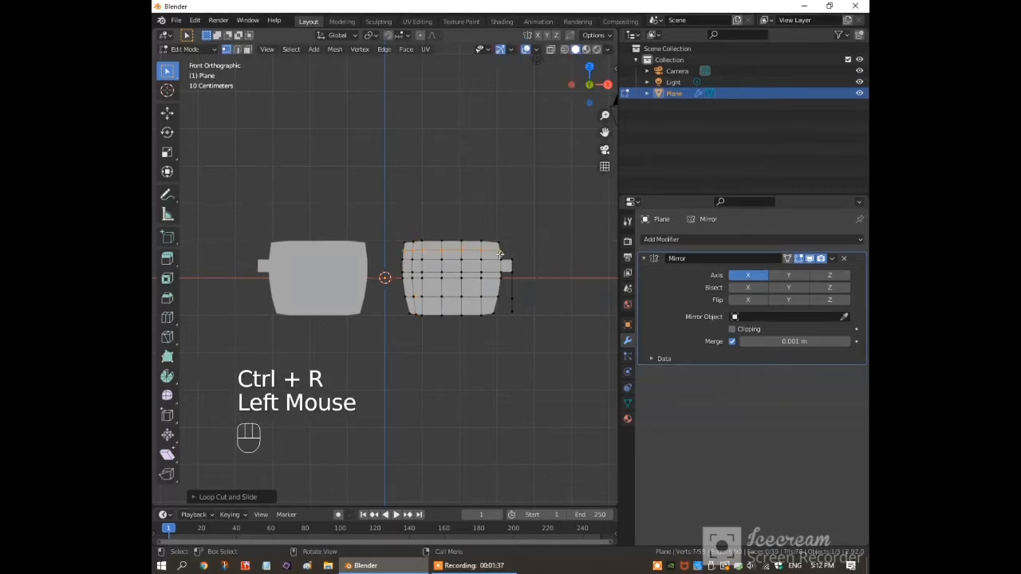
pyautogui.hotkey('ctrl', 'r')
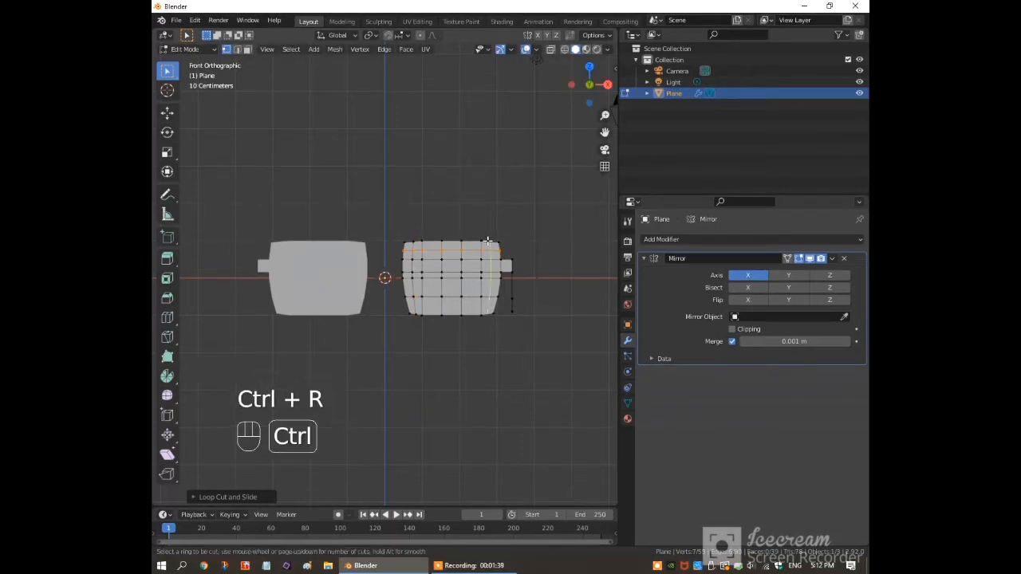
pyautogui.click(487, 241)
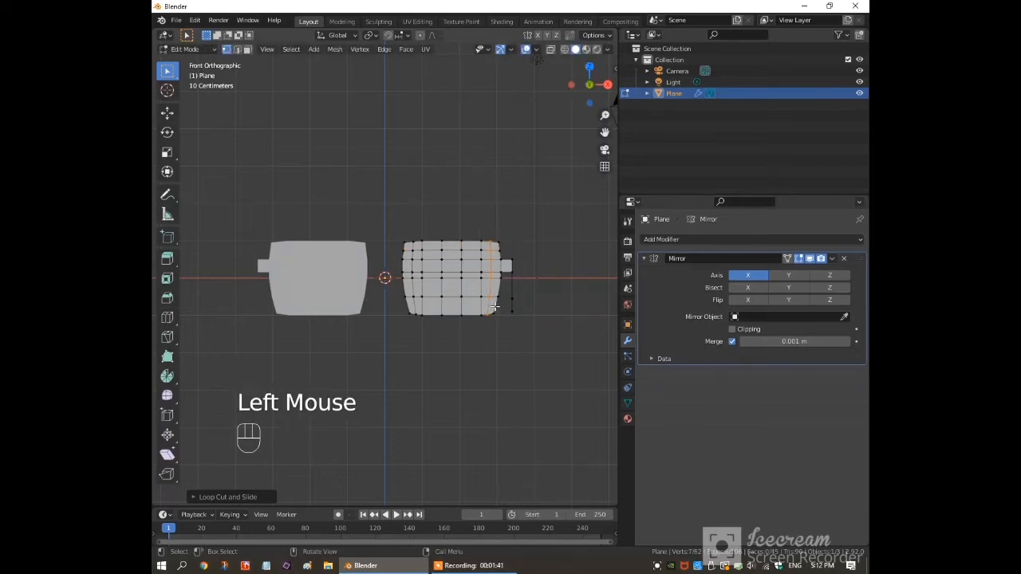
pyautogui.hotkey('ctrl', 'r')
pyautogui.click(495, 305)
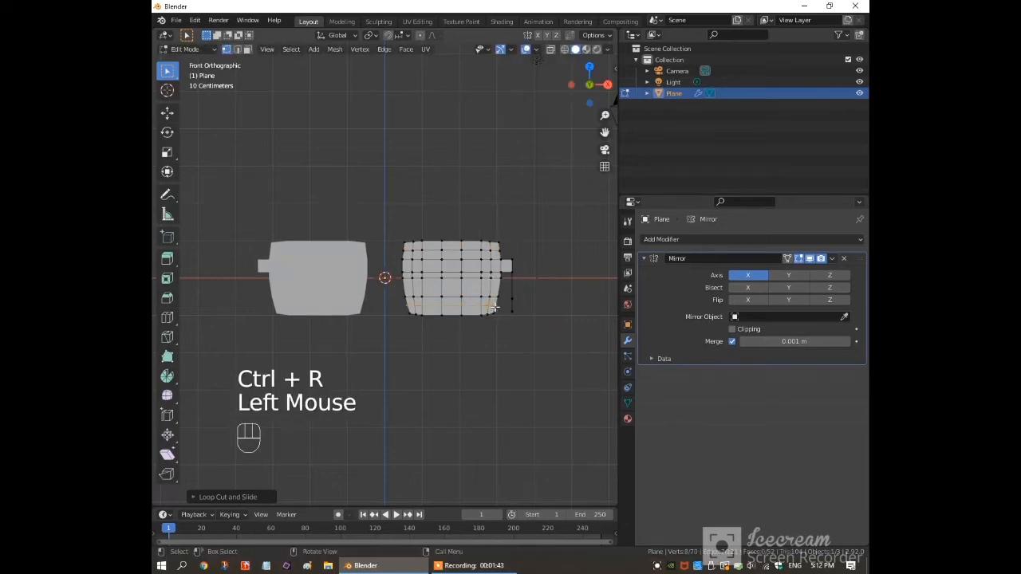
# Step: Select all faces inside the lens's border ring and separate them into their own object
pyautogui.press('3')
pyautogui.moveTo(417, 256); pyautogui.dragTo(484, 306)
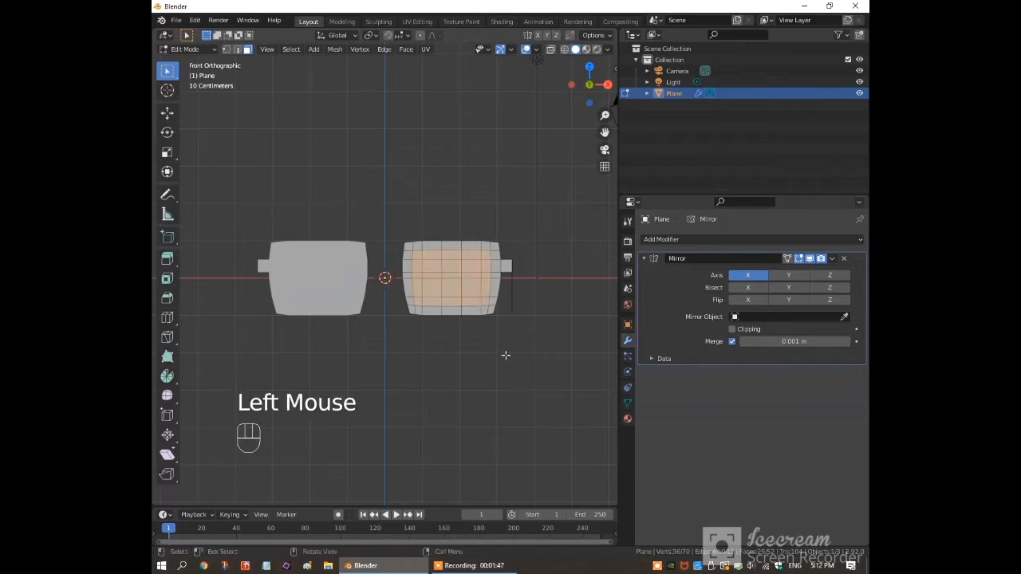
pyautogui.press('p')
pyautogui.click(510, 372)
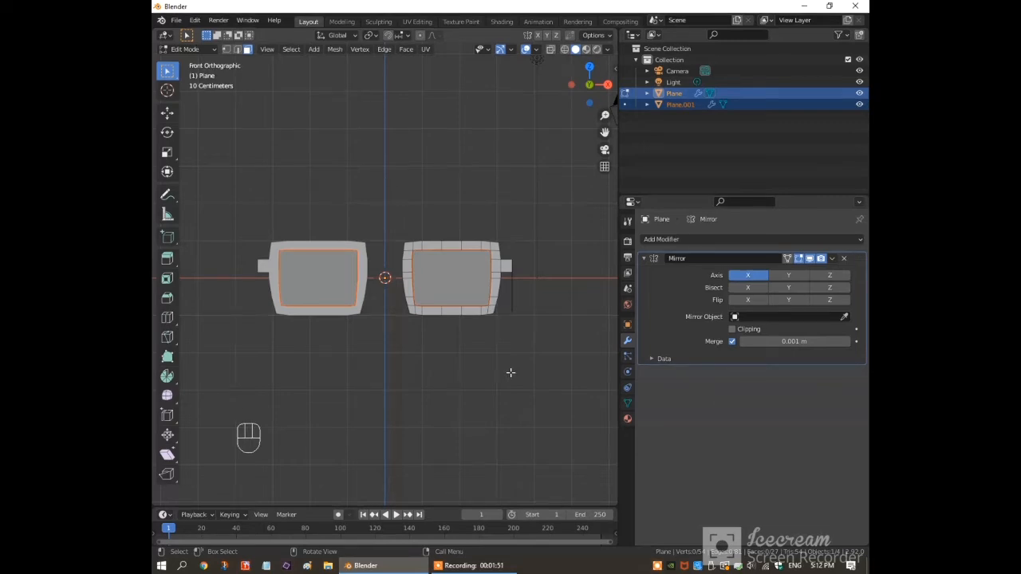
# Step: Leave mesh editing and add a Subdivision Surface modifier to the glasses frame
pyautogui.press('Tab')
pyautogui.click(494, 282)
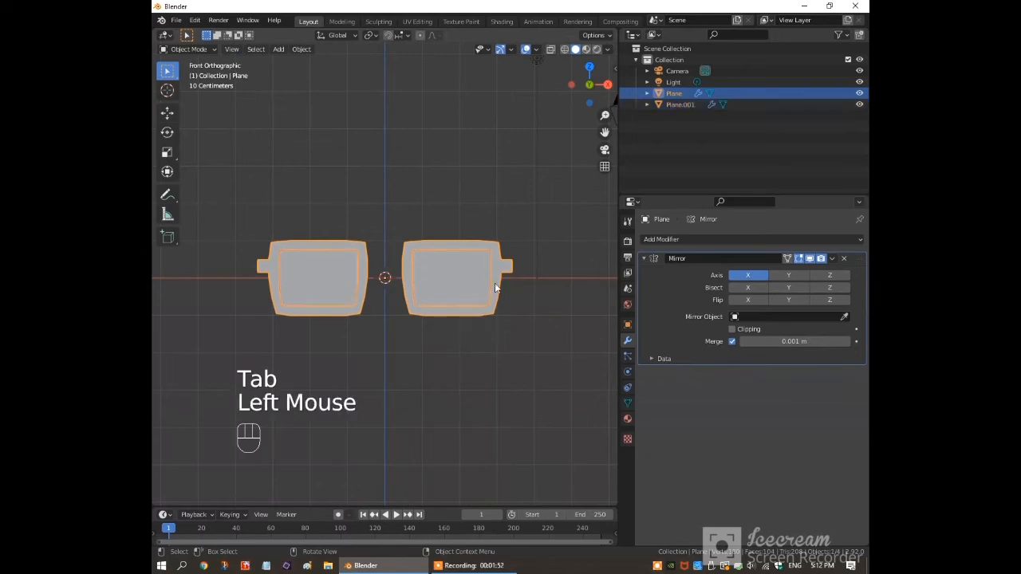
pyautogui.click(661, 239)
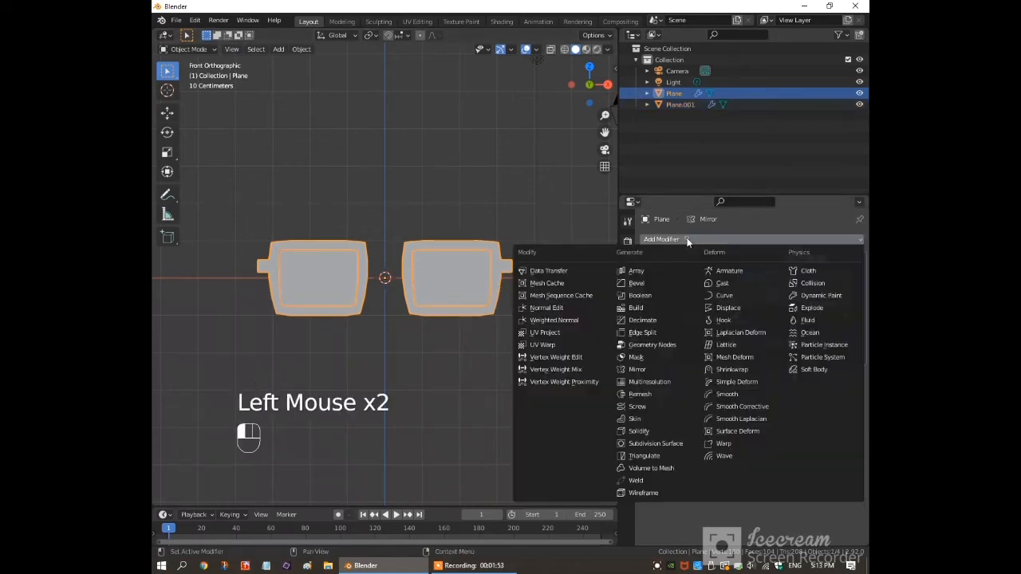
pyautogui.click(675, 442)
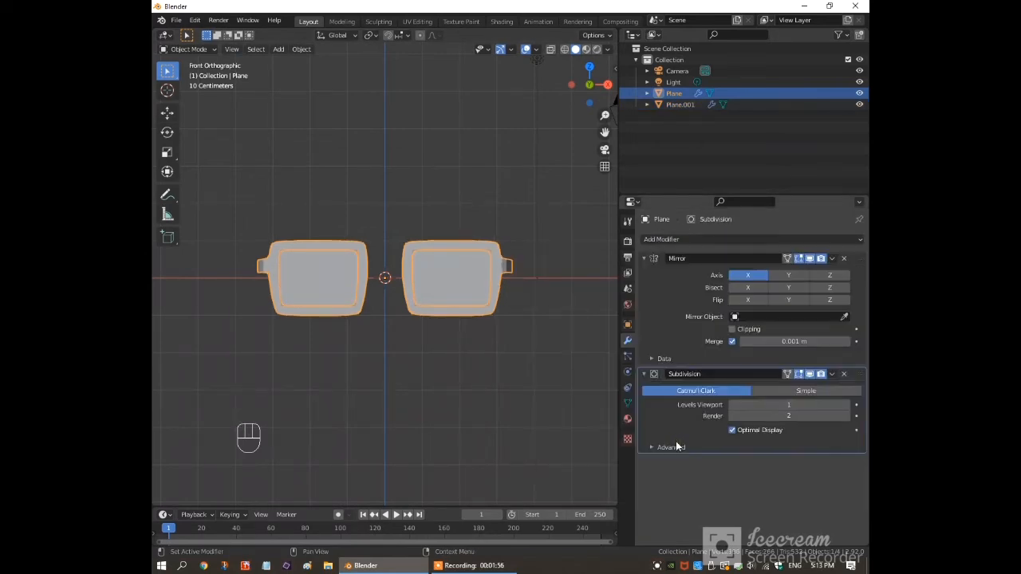
# Step: Add a Solidify modifier to the frame with a thickness of 0.08 m
pyautogui.click(682, 238)
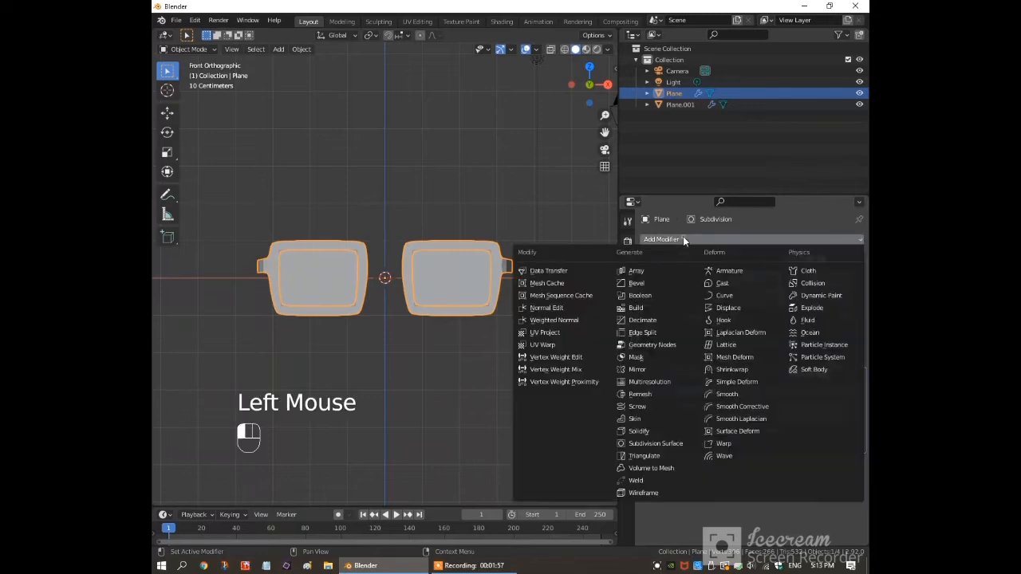
pyautogui.click(644, 430)
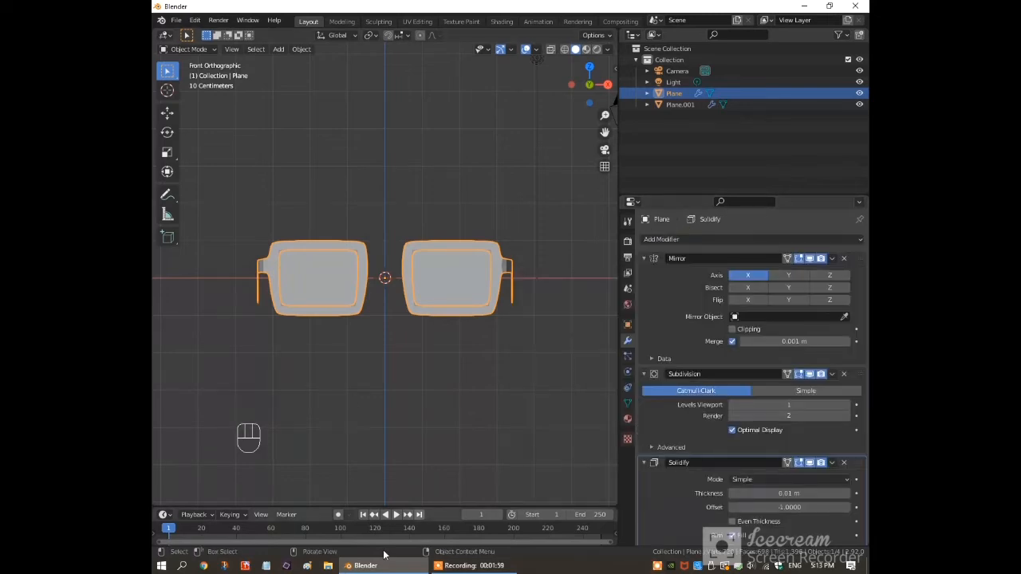
pyautogui.click(846, 493)
pyautogui.click(846, 494)
pyautogui.doubleClick(846, 494)
pyautogui.click(846, 494)
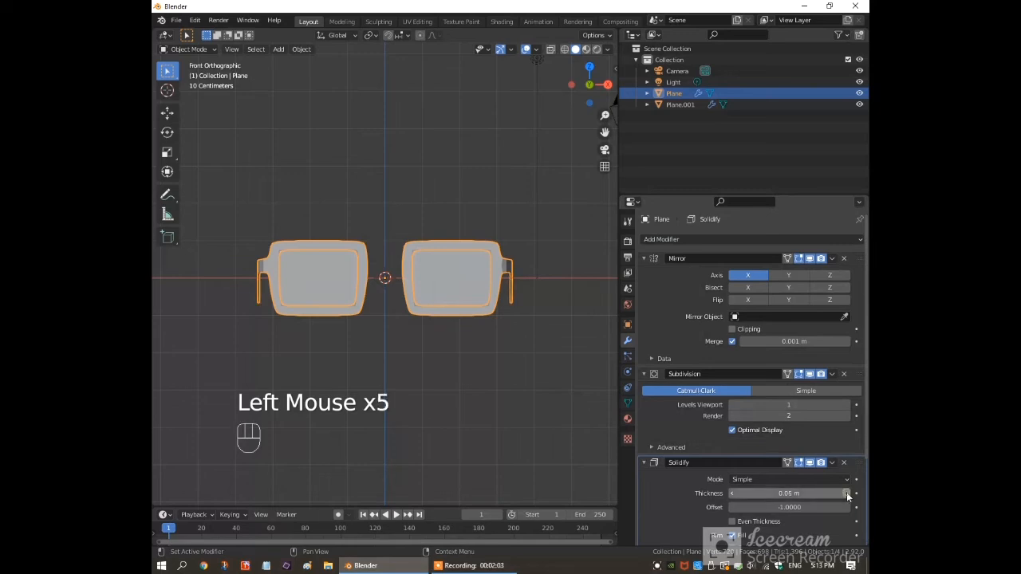
pyautogui.click(846, 493)
pyautogui.click(846, 494)
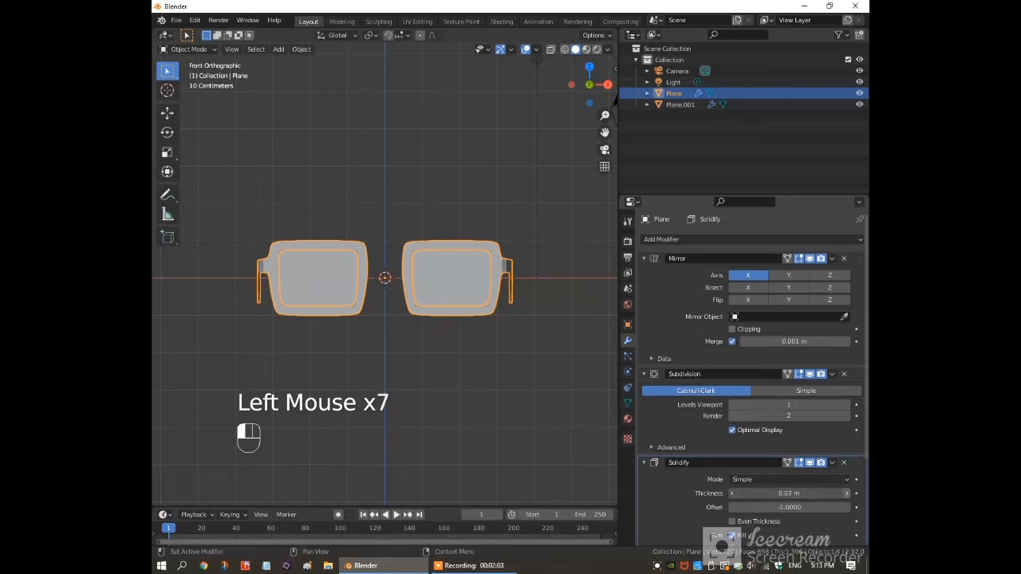
# Step: Add a Subdivision Surface modifier to the separated lens object
pyautogui.click(467, 287)
pyautogui.click(696, 239)
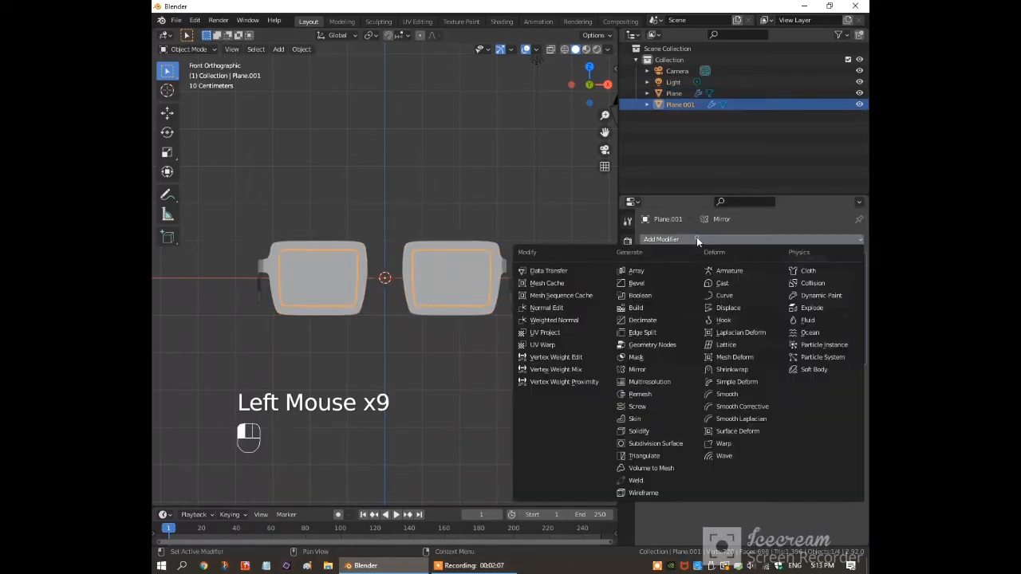
pyautogui.click(667, 443)
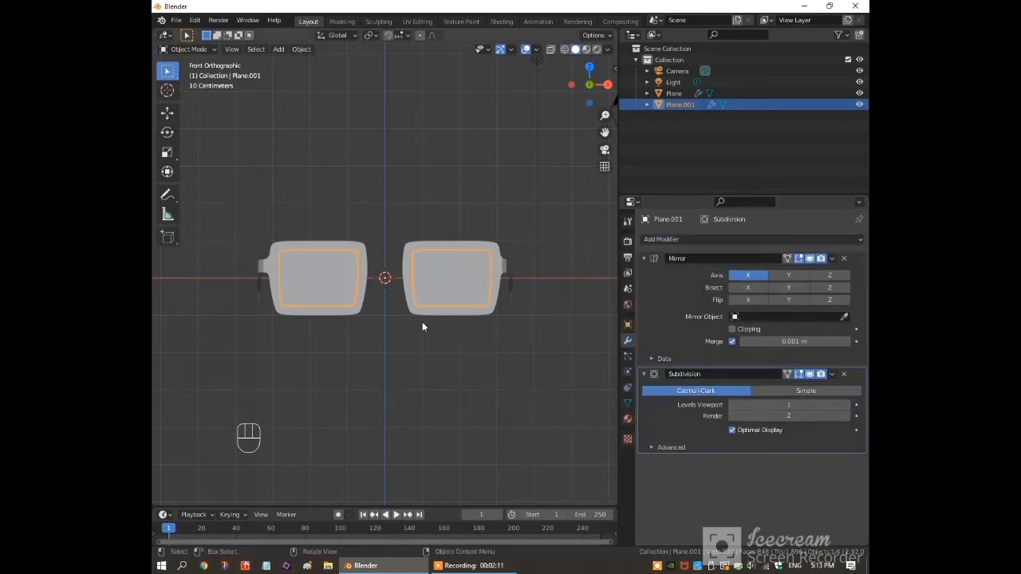
# Step: Add a new plane at the centre and rotate it 90° about X to face the front
pyautogui.hotkey('shift', 'a')
pyautogui.moveTo(422, 321)
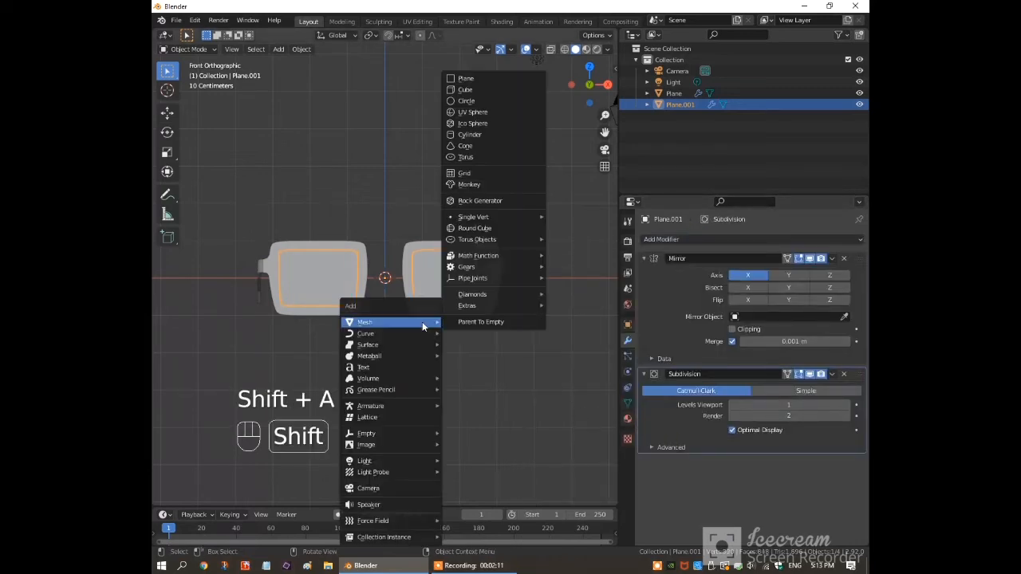
pyautogui.click(474, 81)
pyautogui.write('rx')
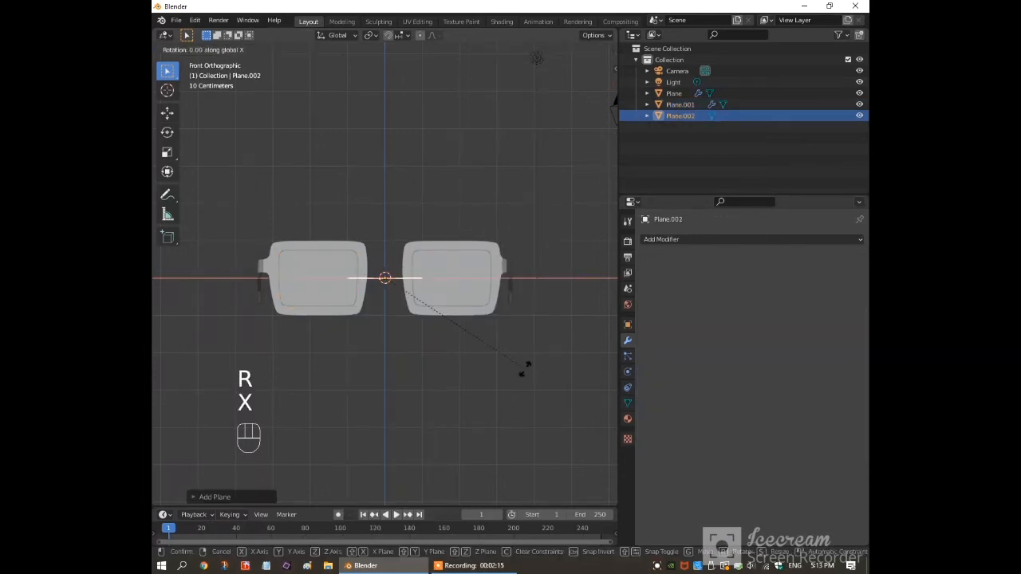
pyautogui.write('90')
pyautogui.press('Return')
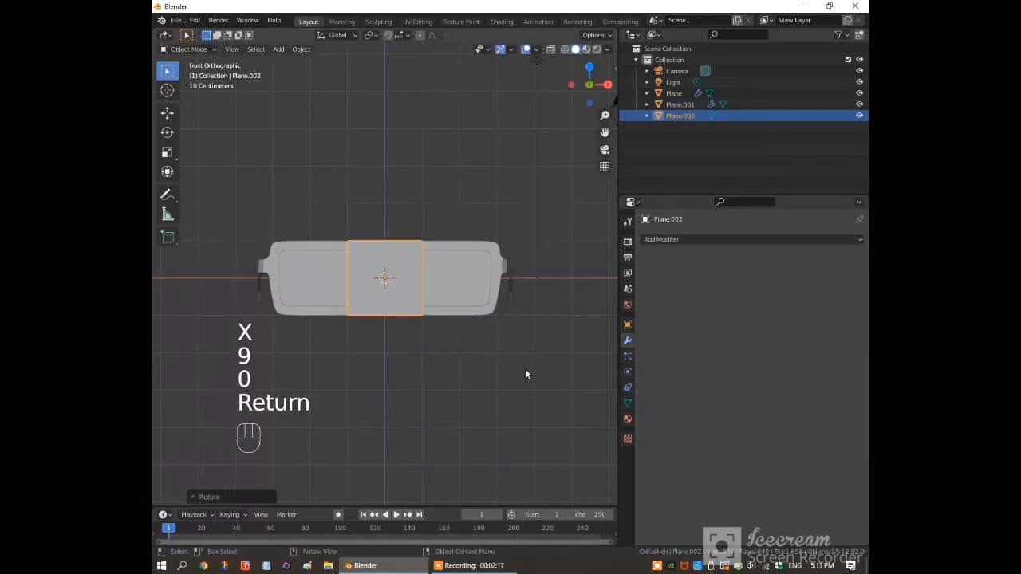
# Step: Scale the new plane to about 0.5 overall, and flatten it along Z to about 0.34 to form the nose bridge
pyautogui.press('s')
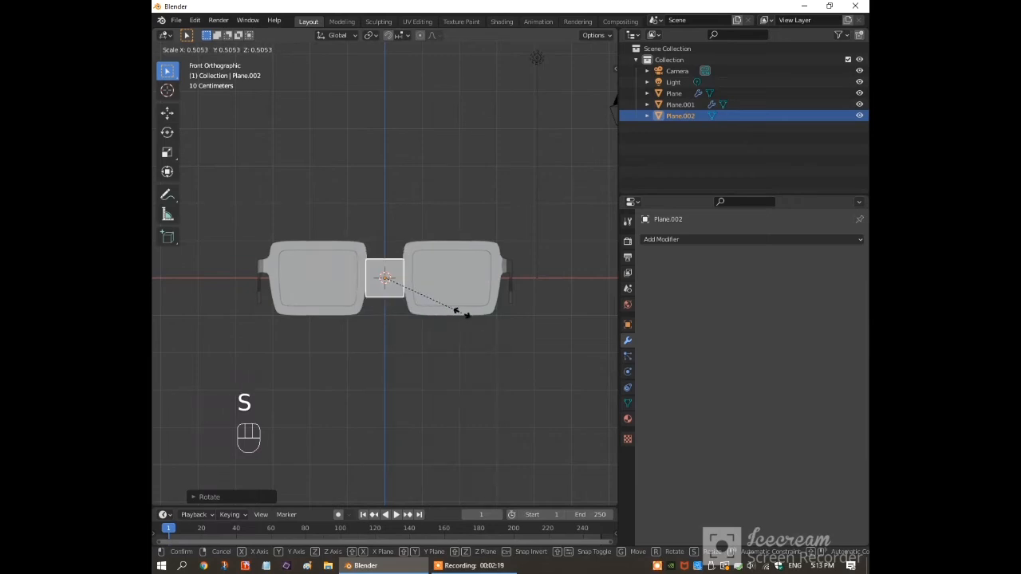
pyautogui.click(454, 289)
pyautogui.press('s')
pyautogui.press('z')
pyautogui.press('z')
pyautogui.press('z')
pyautogui.press('z')
pyautogui.press('z')
pyautogui.press('z')
pyautogui.press('z')
pyautogui.press('z')
pyautogui.press('z')
pyautogui.press('z')
pyautogui.press('z')
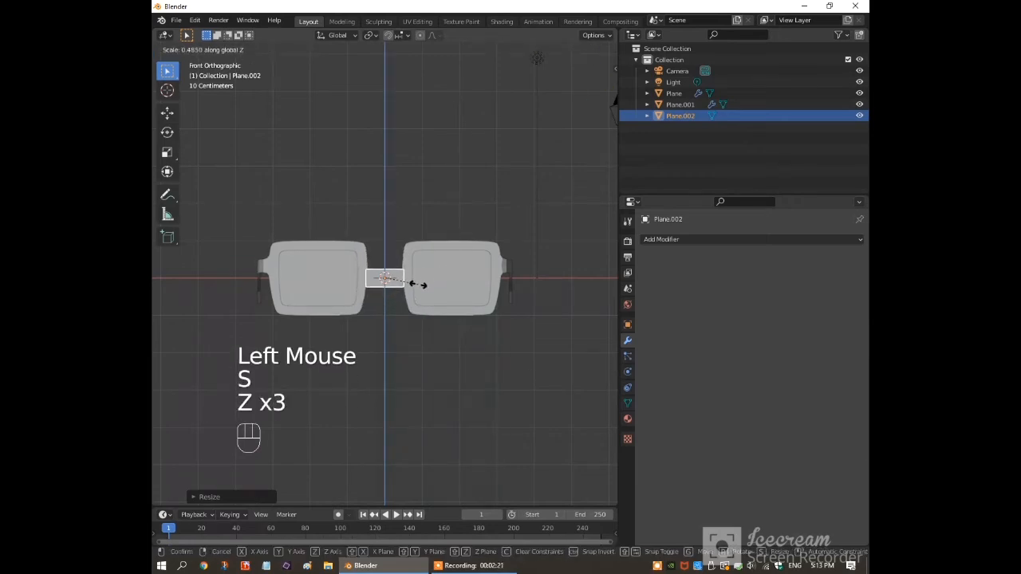
pyautogui.press('z')
pyautogui.press('z')
pyautogui.press('z')
pyautogui.press('z')
pyautogui.press('z')
pyautogui.press('z')
pyautogui.press('z')
pyautogui.press('z')
pyautogui.press('z')
pyautogui.press('z')
pyautogui.press('z')
pyautogui.press('z')
pyautogui.press('z')
pyautogui.press('z')
pyautogui.press('z')
pyautogui.press('z')
pyautogui.press('z')
pyautogui.press('z')
pyautogui.press('z')
pyautogui.press('z')
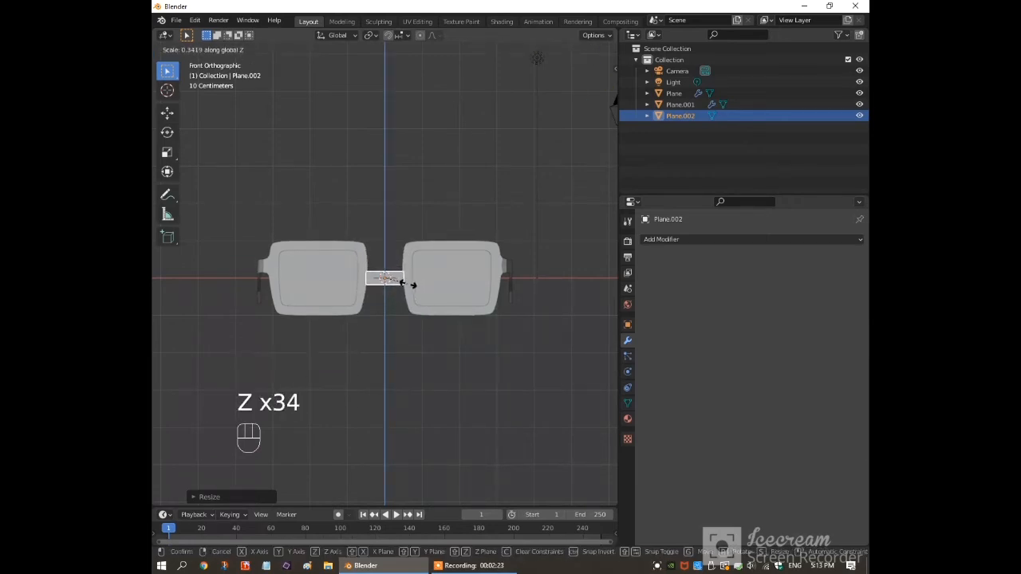
# Step: Move the bridge plane up about 0.6 m along Z to join the upper part of both frames
pyautogui.press('g')
pyautogui.press('g')
pyautogui.press('g')
pyautogui.press('g')
pyautogui.press('g')
pyautogui.press('g')
pyautogui.press('g')
pyautogui.press('g')
pyautogui.press('g')
pyautogui.press('g')
pyautogui.press('g')
pyautogui.press('g')
pyautogui.press('g')
pyautogui.press('g')
pyautogui.press('g')
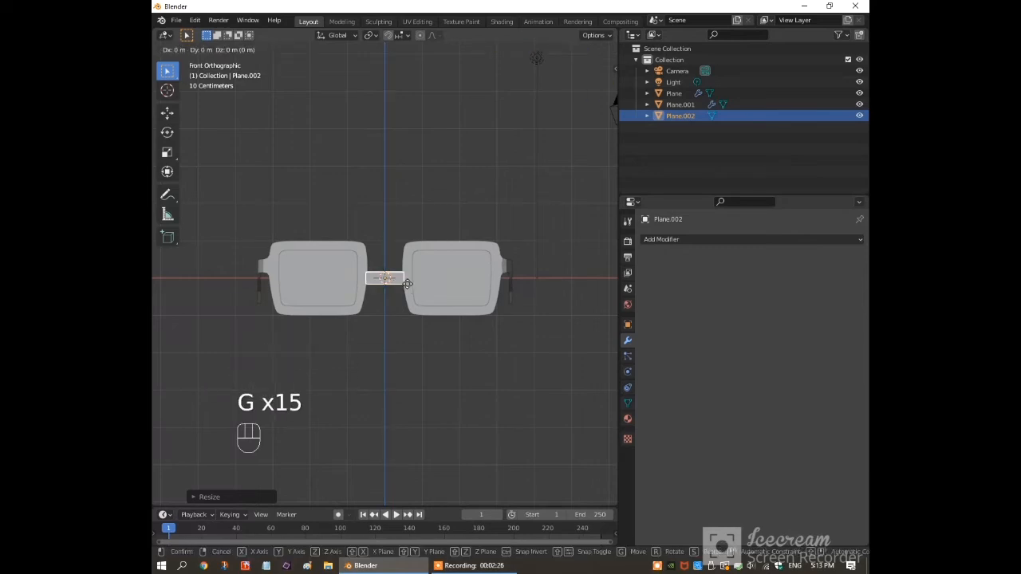
pyautogui.press('z')
pyautogui.press('z')
pyautogui.press('z')
pyautogui.press('z')
pyautogui.press('z')
pyautogui.press('z')
pyautogui.press('z')
pyautogui.press('z')
pyautogui.press('z')
pyautogui.press('z')
pyautogui.press('z')
pyautogui.press('z')
pyautogui.press('z')
pyautogui.press('z')
pyautogui.press('z')
pyautogui.press('z')
pyautogui.press('z')
pyautogui.press('z')
pyautogui.press('z')
pyautogui.press('z')
pyautogui.press('z')
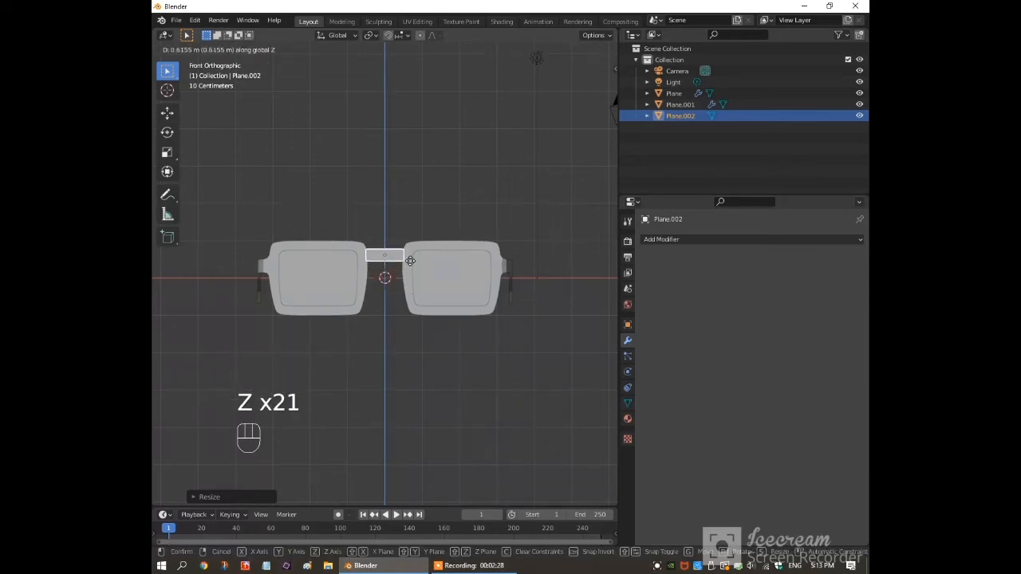
pyautogui.press('z')
pyautogui.press('z')
pyautogui.press('z')
pyautogui.press('z')
pyautogui.click(410, 263)
pyautogui.press('z')
pyautogui.press('z')
pyautogui.press('z')
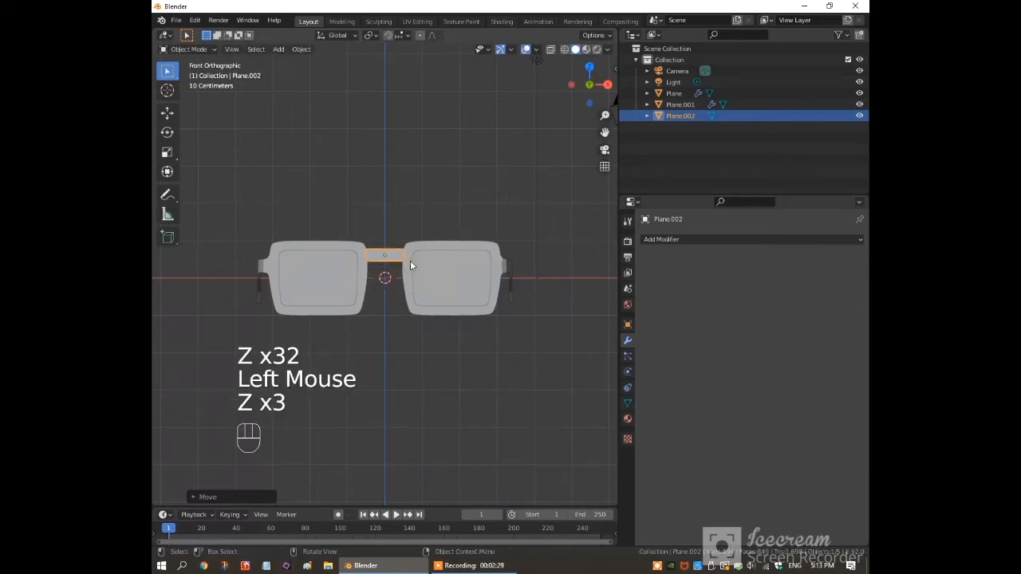
# Step: Select the glasses frame and switch the viewport to rendered shading
pyautogui.click(494, 258)
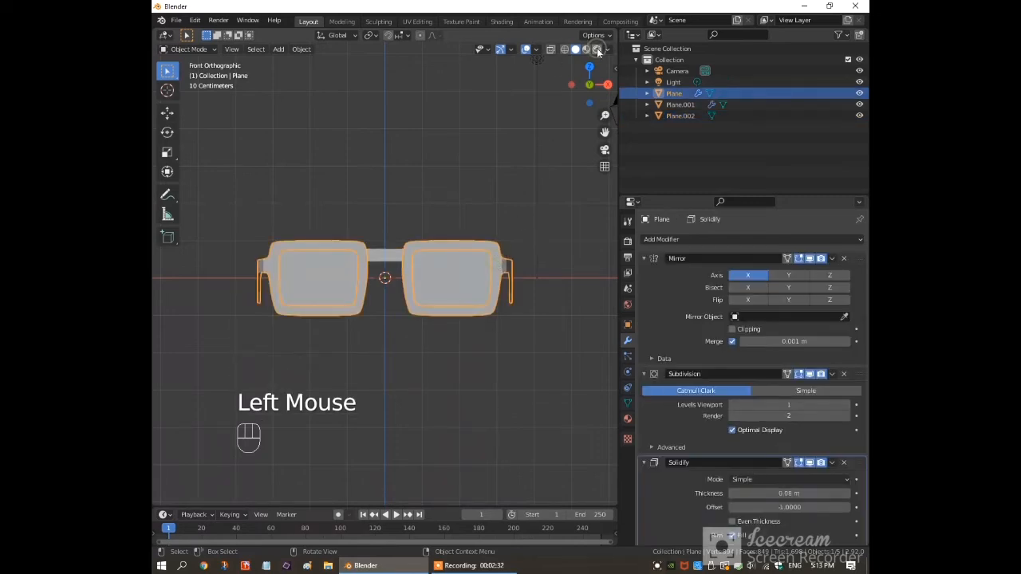
pyautogui.click(598, 50)
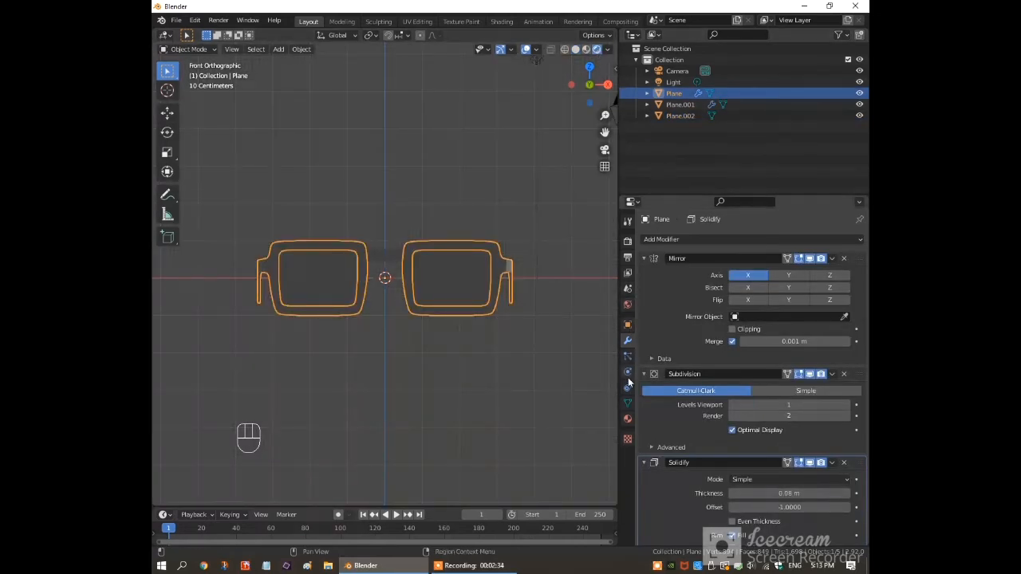
# Step: Give the glasses frame a new material with a black base color and a roughness of about 0.1
pyautogui.click(627, 419)
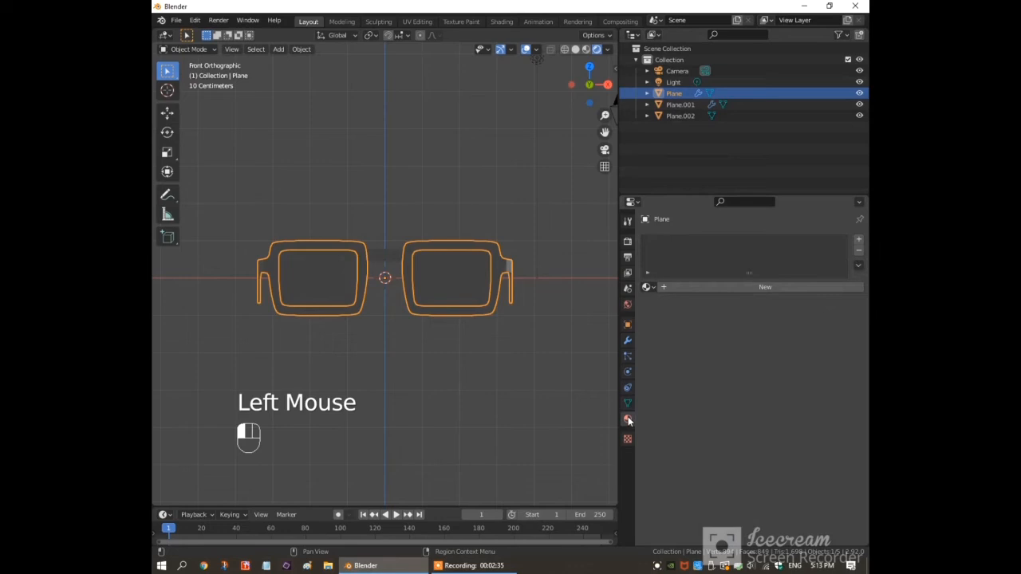
pyautogui.click(721, 286)
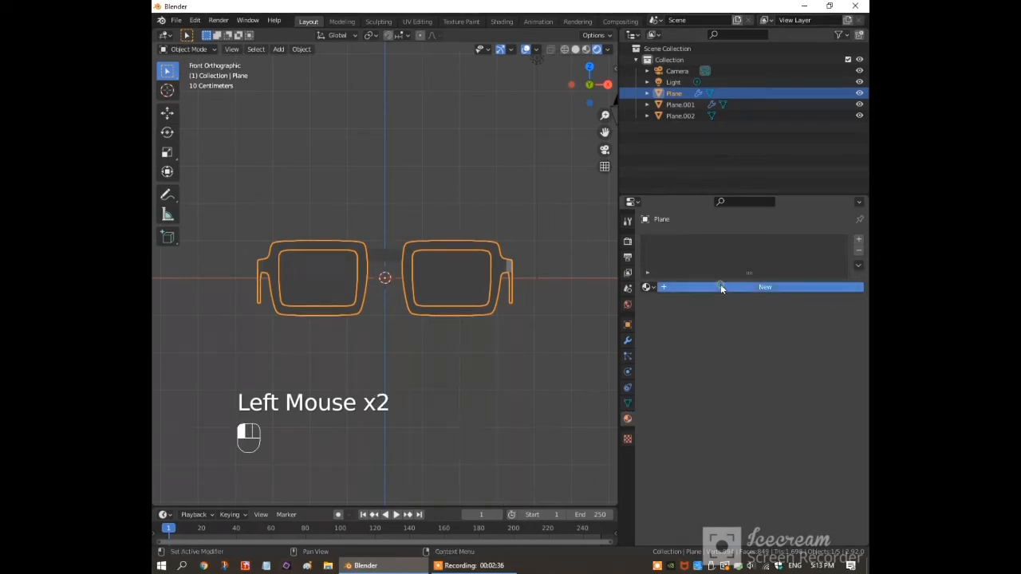
pyautogui.click(760, 404)
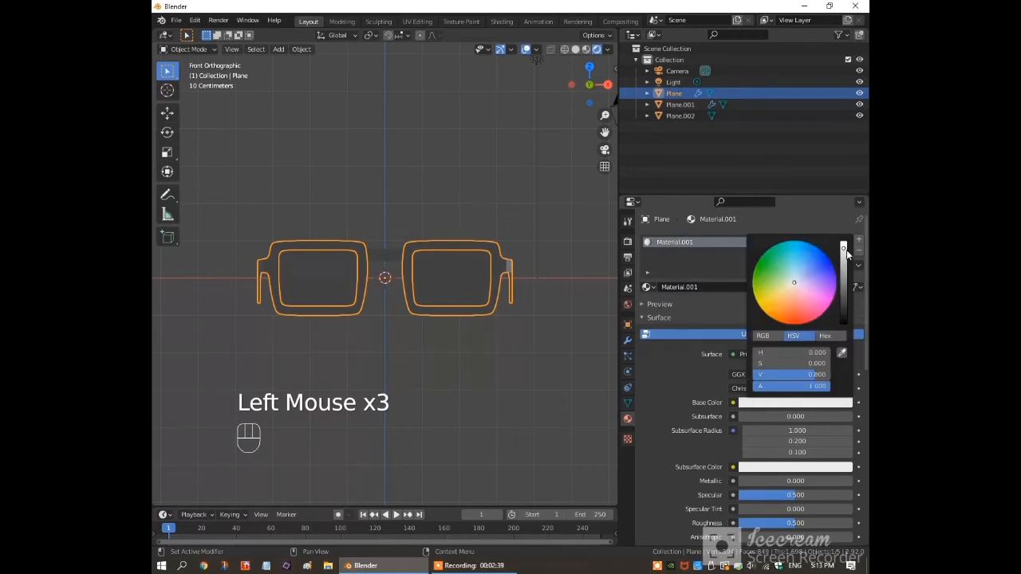
pyautogui.moveTo(845, 252); pyautogui.dragTo(846, 324)
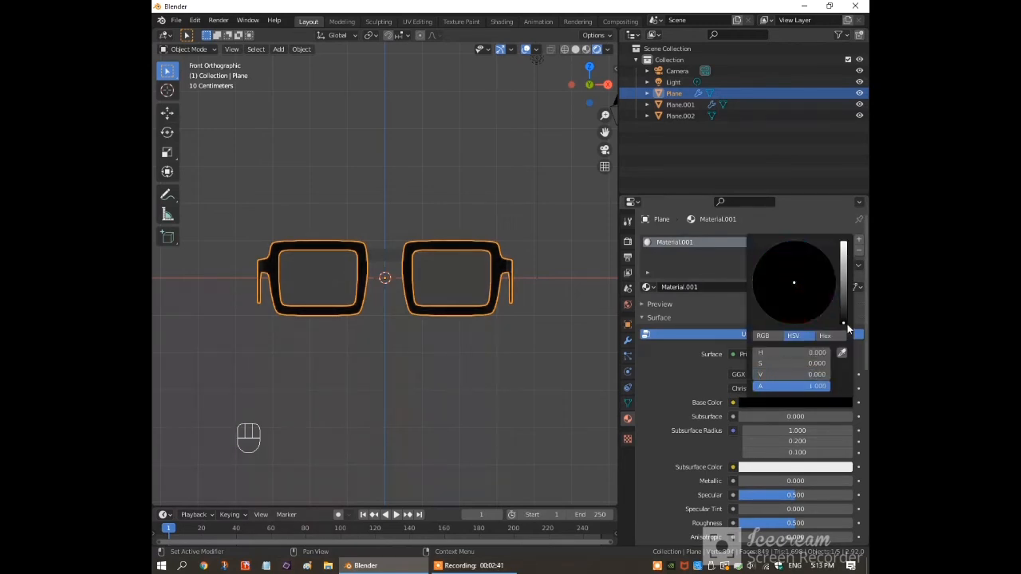
pyautogui.scroll(-2, 800, 469)
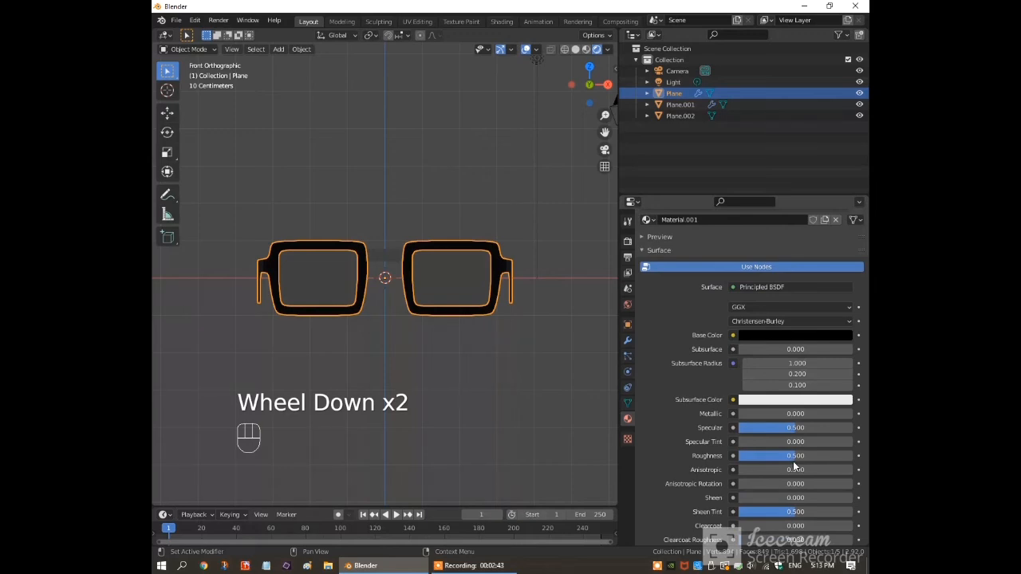
pyautogui.moveTo(793, 455); pyautogui.dragTo(748, 455)
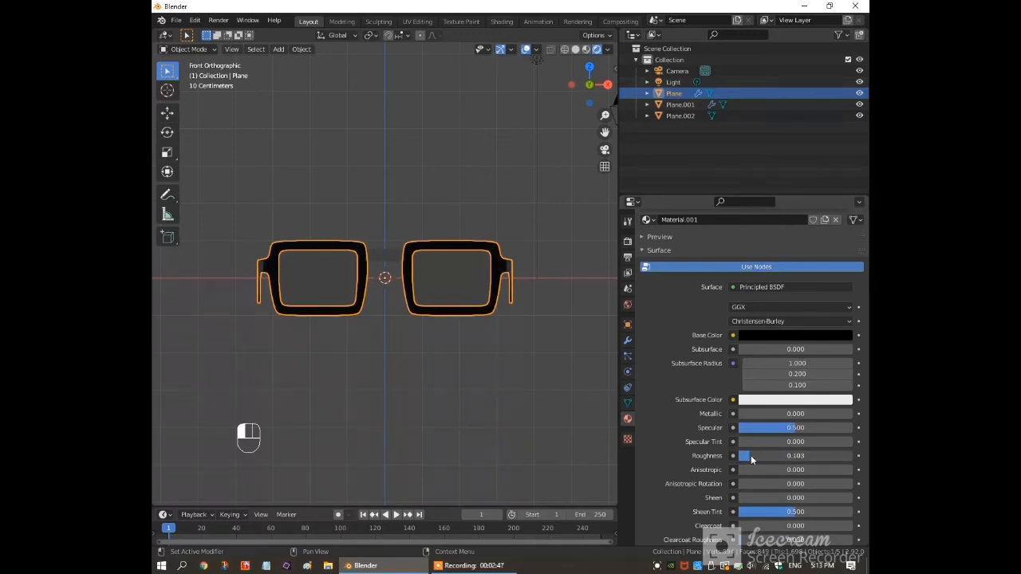
# Step: Assign the frame's existing black material, Material.001, to the nose bridge
pyautogui.click(384, 255)
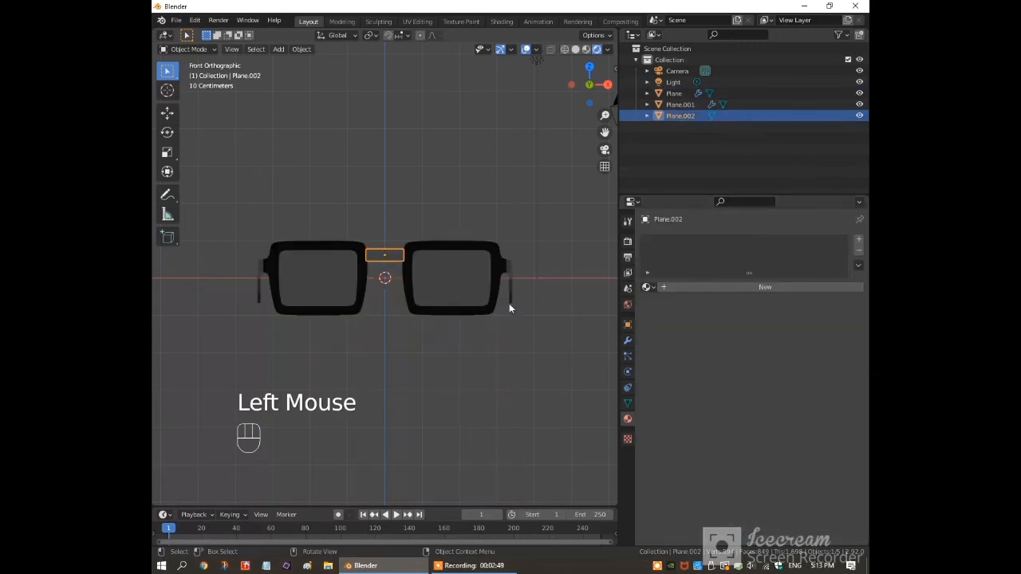
pyautogui.click(647, 287)
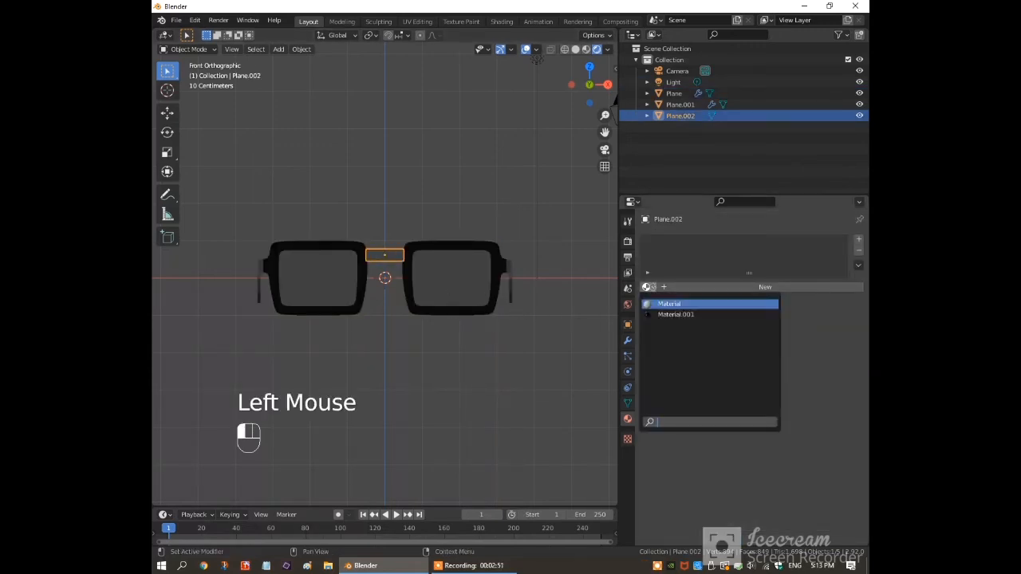
pyautogui.click(678, 311)
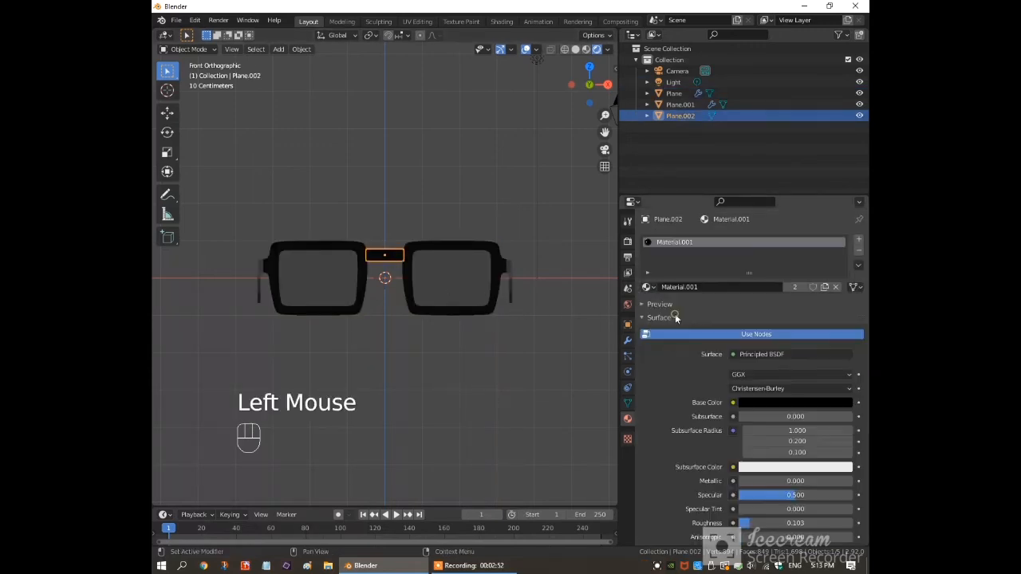
# Step: Create a new material for the lenses and brighten its base color to pure white
pyautogui.click(461, 276)
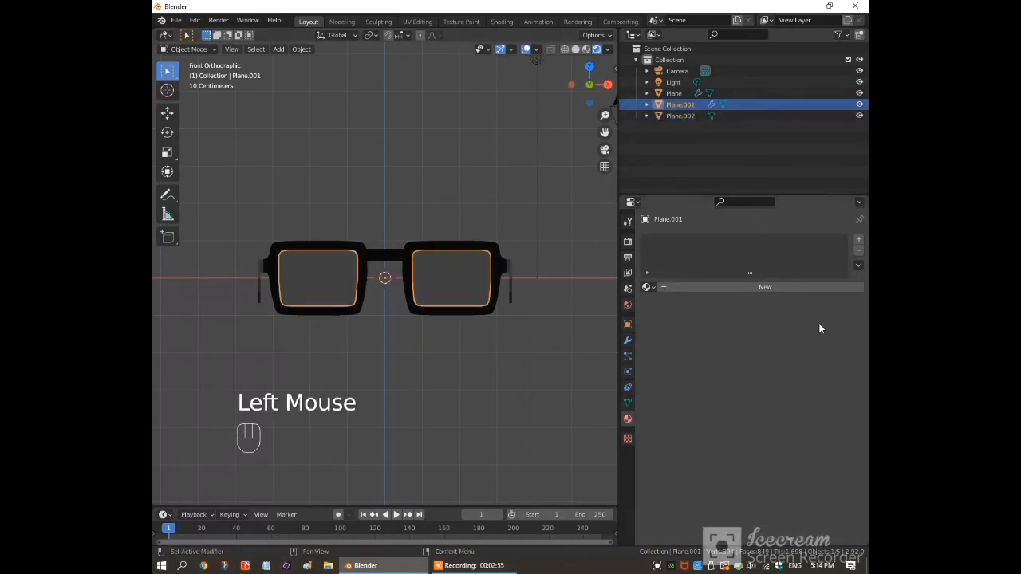
pyautogui.doubleClick(768, 288)
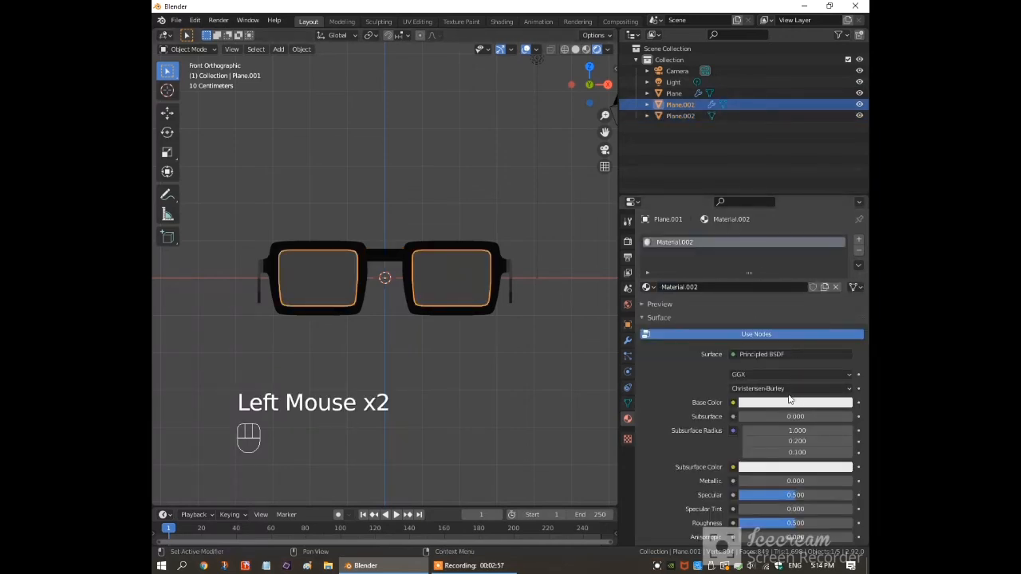
pyautogui.click(784, 403)
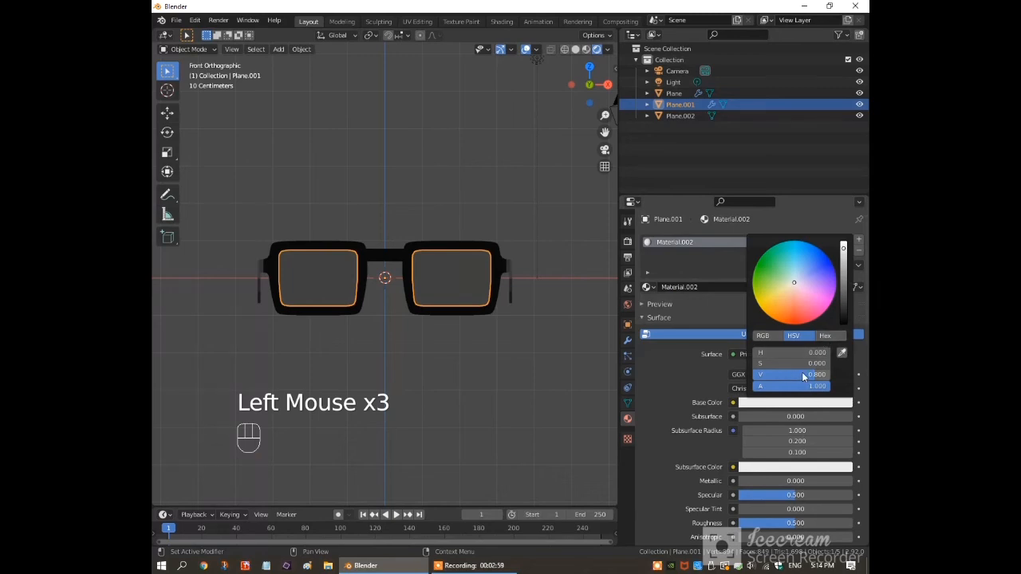
pyautogui.moveTo(801, 373); pyautogui.dragTo(827, 373)
# Step: Make the lens material glass-like by setting its roughness to 0 and transmission to 1
pyautogui.scroll(-4, 796, 415)
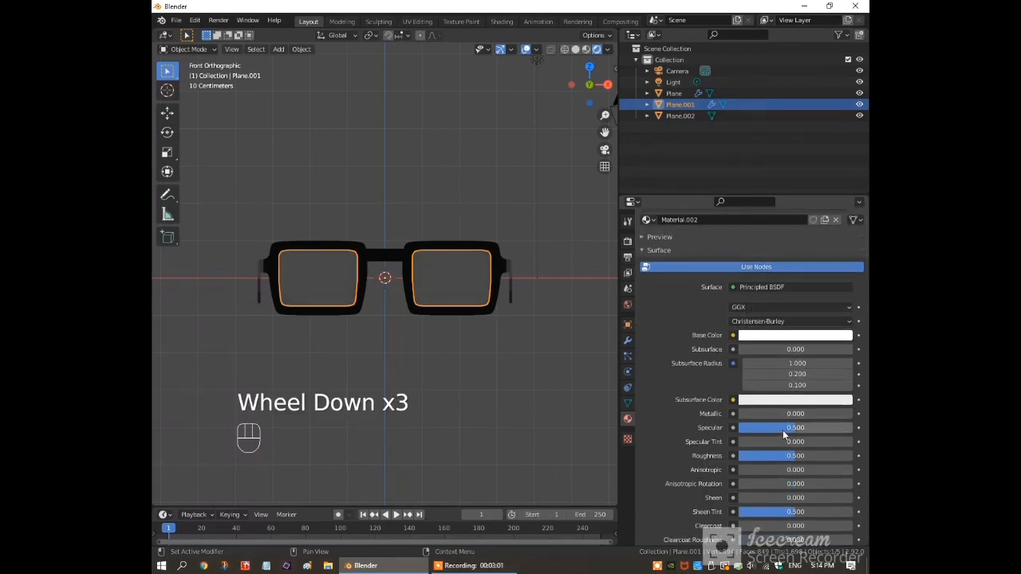
pyautogui.moveTo(795, 417); pyautogui.dragTo(740, 416)
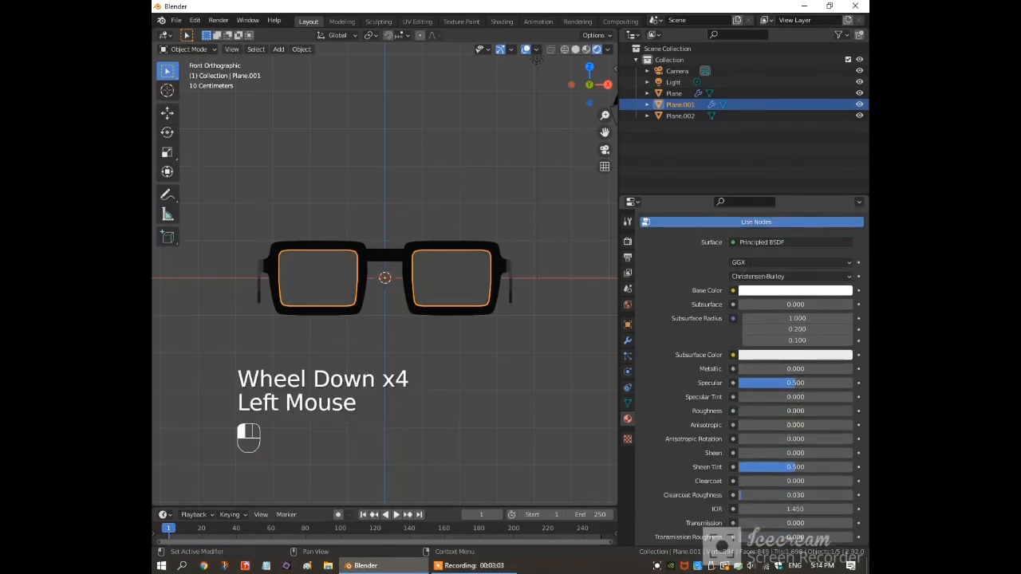
pyautogui.scroll(-2, 771, 500)
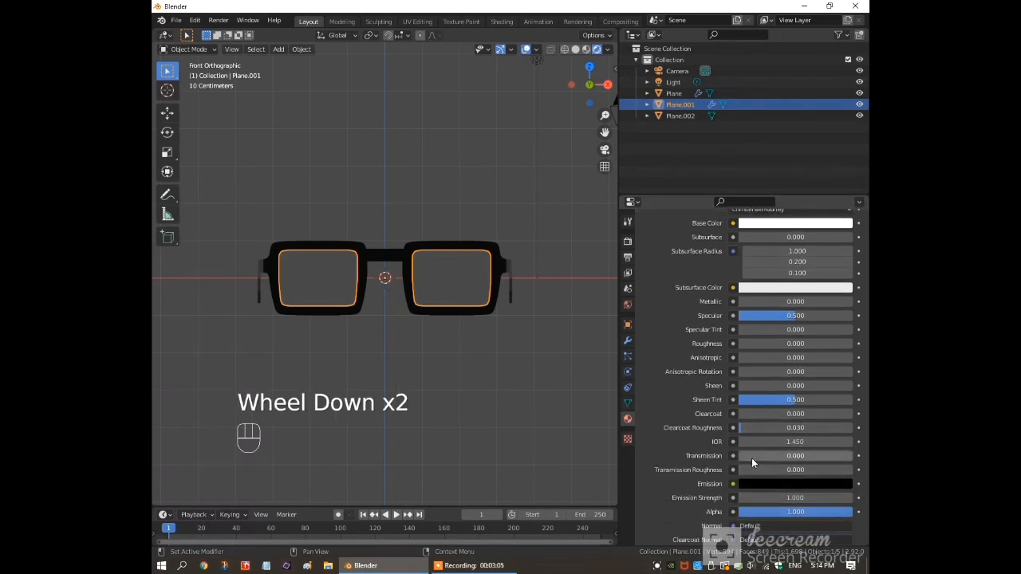
pyautogui.click(749, 456)
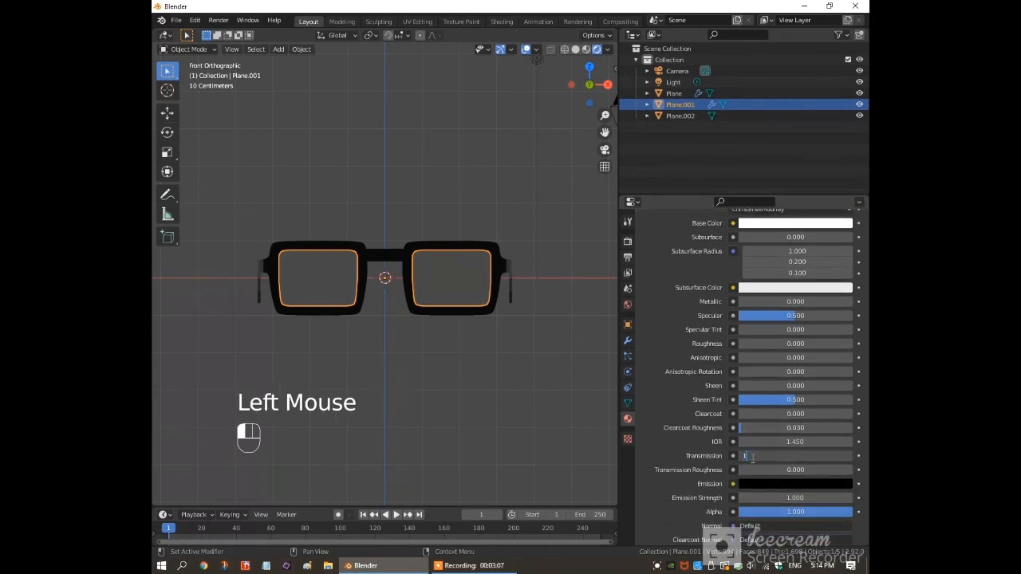
pyautogui.write('1')
pyautogui.press('Return')
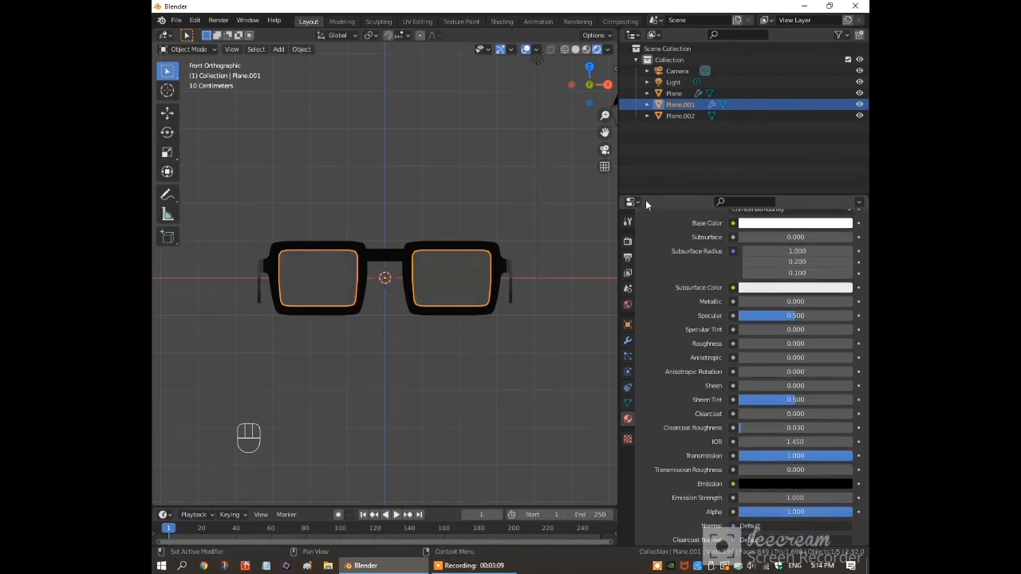
# Step: Switch the render engine to Cycles, deselect the lenses and view the glasses at an angle
pyautogui.click(627, 240)
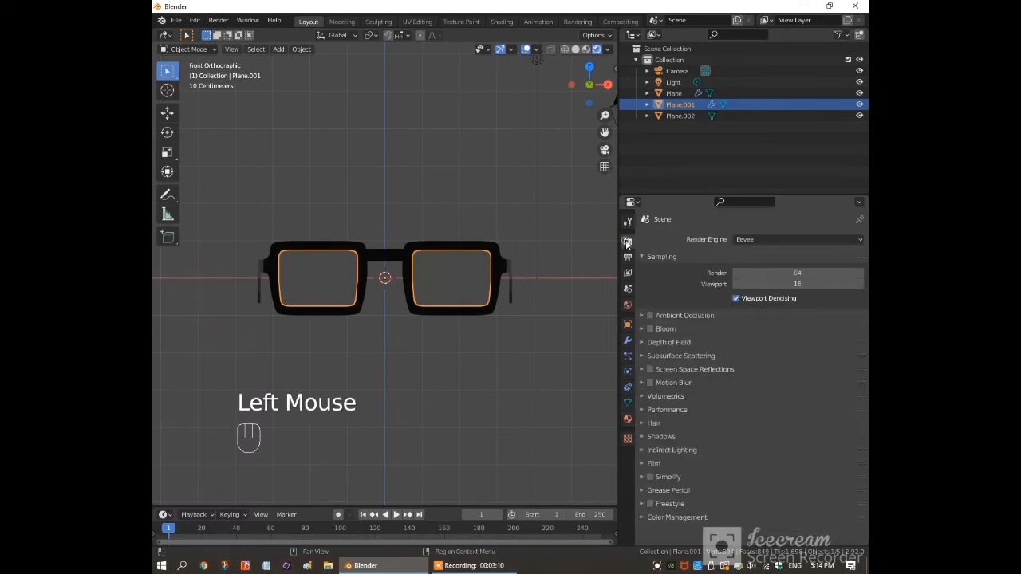
pyautogui.click(861, 241)
pyautogui.click(787, 278)
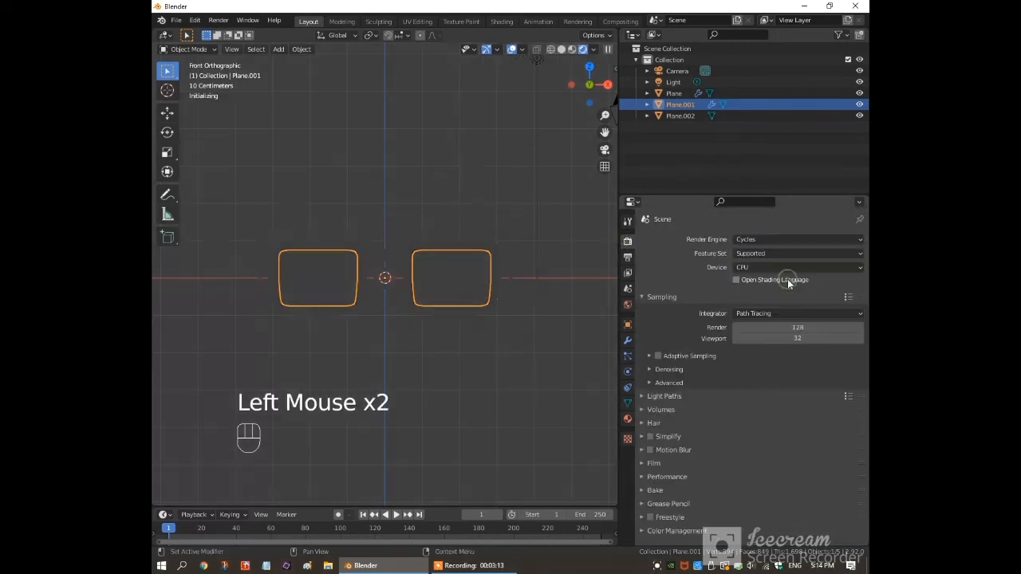
pyautogui.click(560, 326)
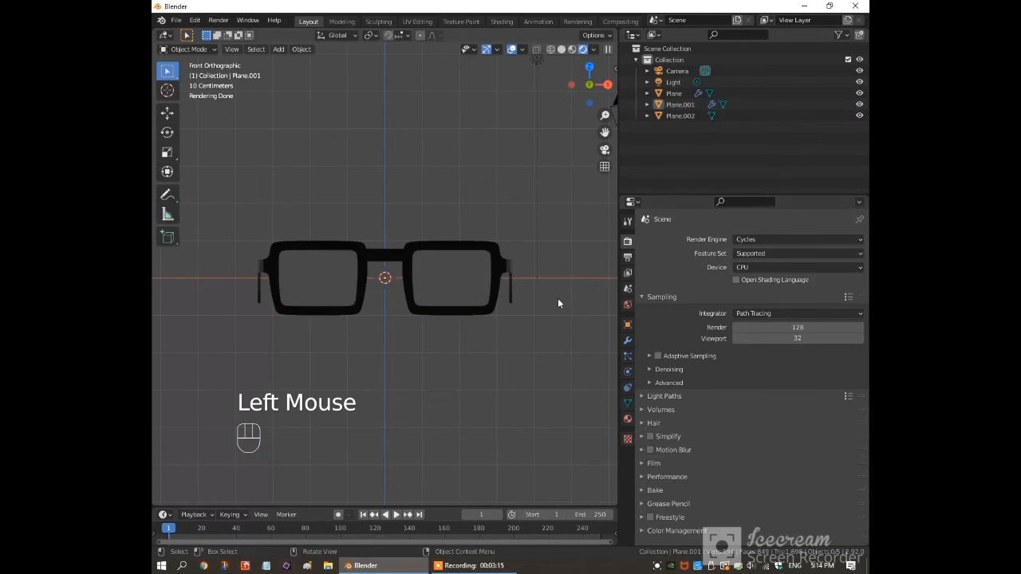
pyautogui.moveTo(557, 299); pyautogui.dragTo(522, 324, button='middle')
pyautogui.scroll(-2, 546, 328)
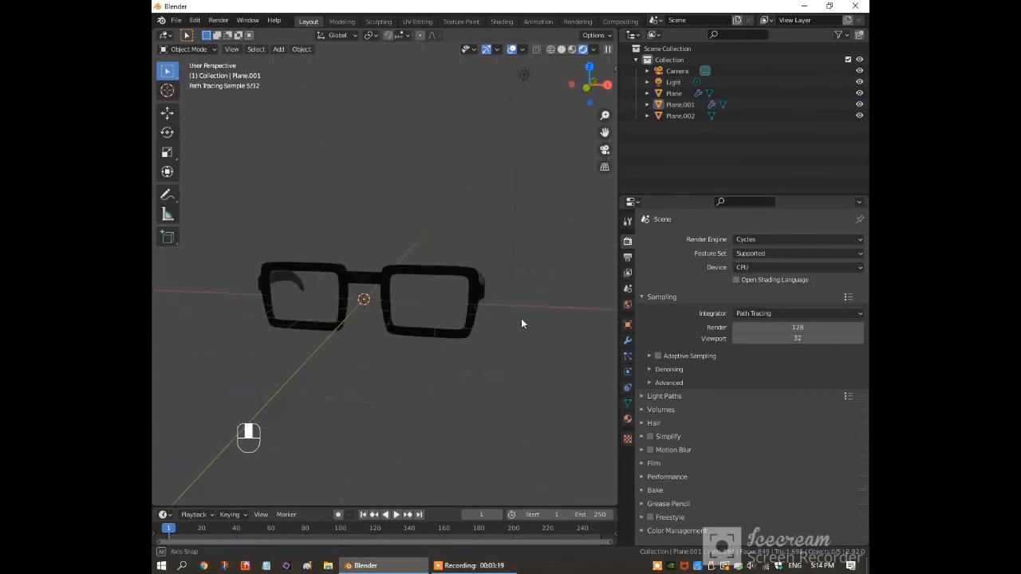
# Step: Tint the lens material's base color teal green with a brightness value of about 0.5, and deselect the lenses
pyautogui.click(469, 330)
pyautogui.click(627, 419)
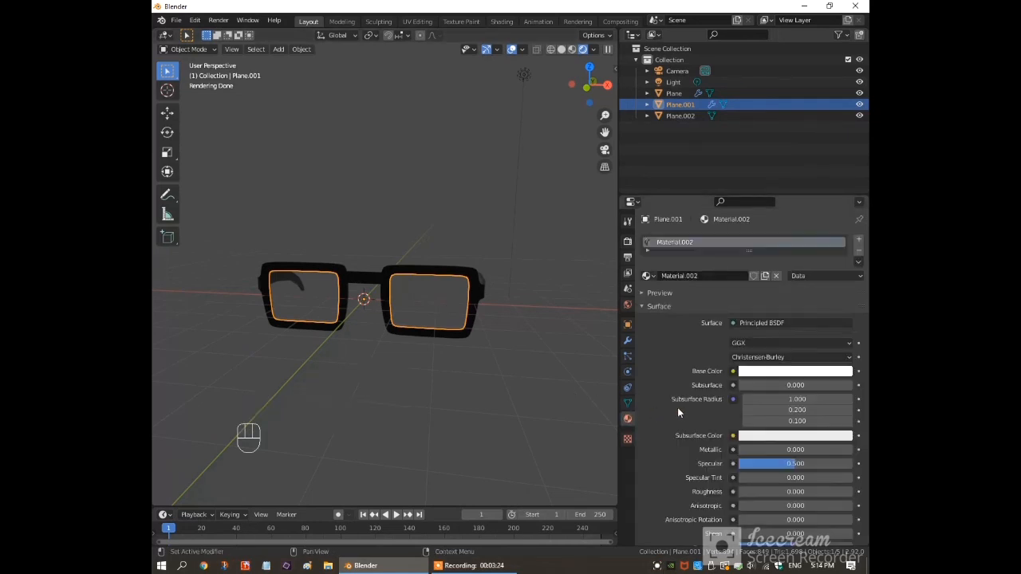
pyautogui.click(795, 371)
pyautogui.moveTo(843, 216); pyautogui.dragTo(843, 231)
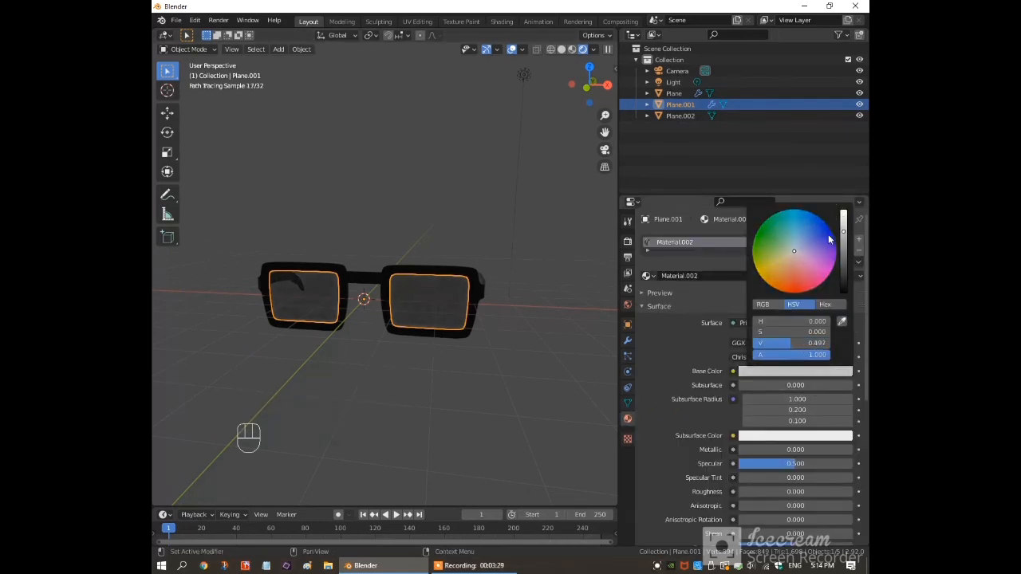
pyautogui.click(784, 232)
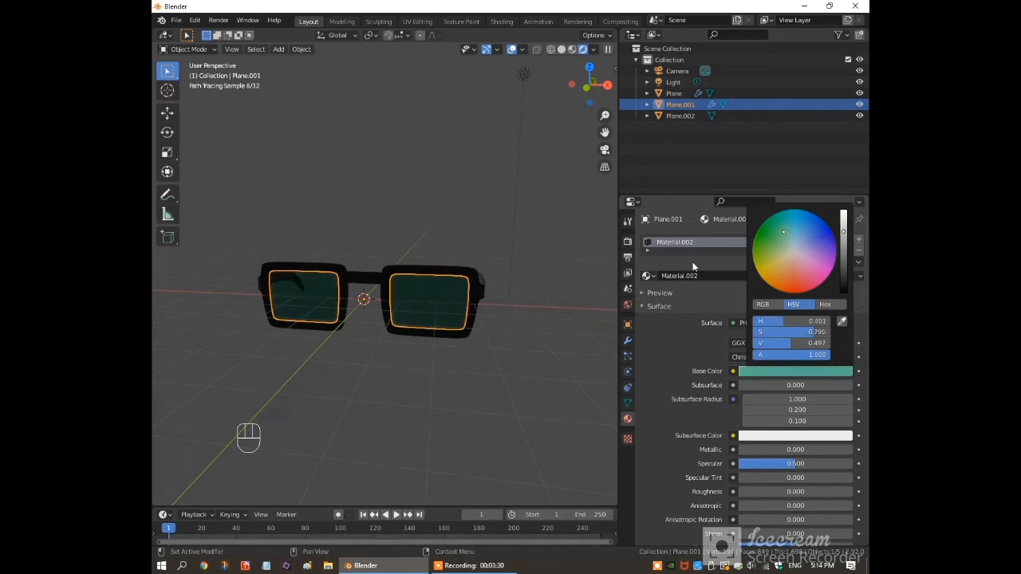
pyautogui.click(529, 344)
pyautogui.moveTo(450, 408)
pyautogui.mouseDown(button='middle')
pyautogui.moveTo(506, 410)
pyautogui.moveTo(492, 372)
pyautogui.moveTo(451, 385)
pyautogui.moveTo(451, 411)
pyautogui.moveTo(480, 423)
pyautogui.moveTo(488, 406)
pyautogui.moveTo(456, 397)
pyautogui.mouseUp(button='middle')
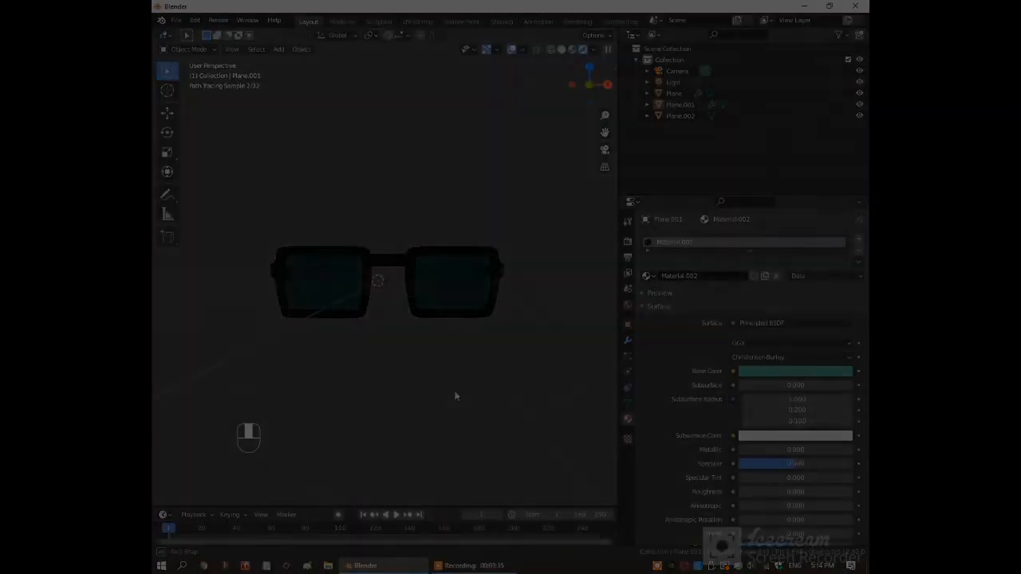